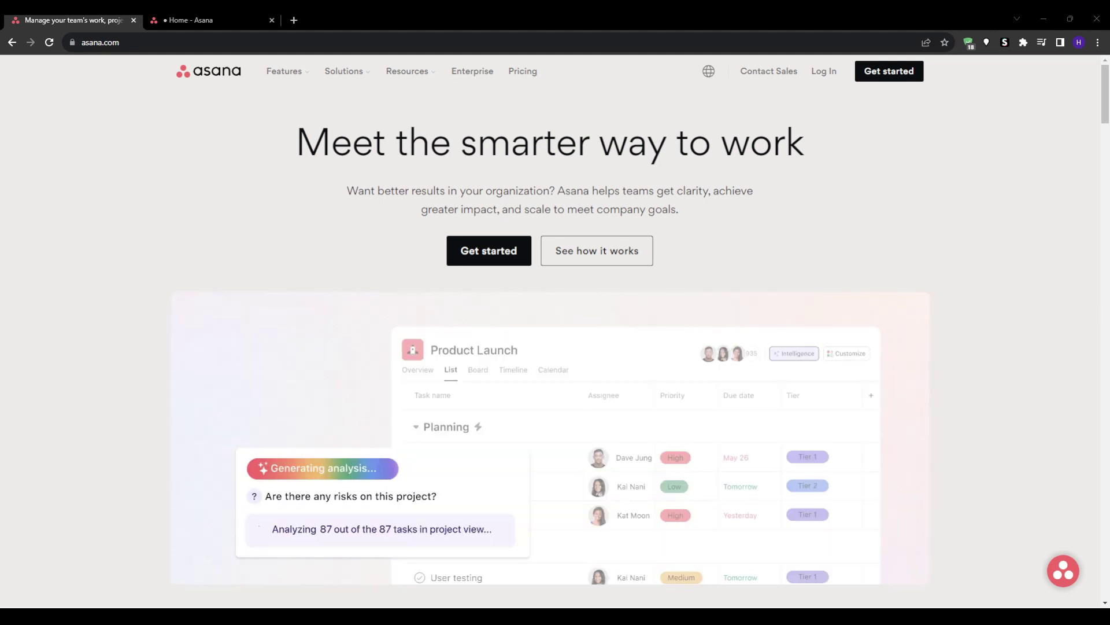
Review the Asana homepage and its team use cases for IT, operations, project management and strategic planning
scroll(147, 333, "down", 1)
scroll(148, 334, "down", 3)
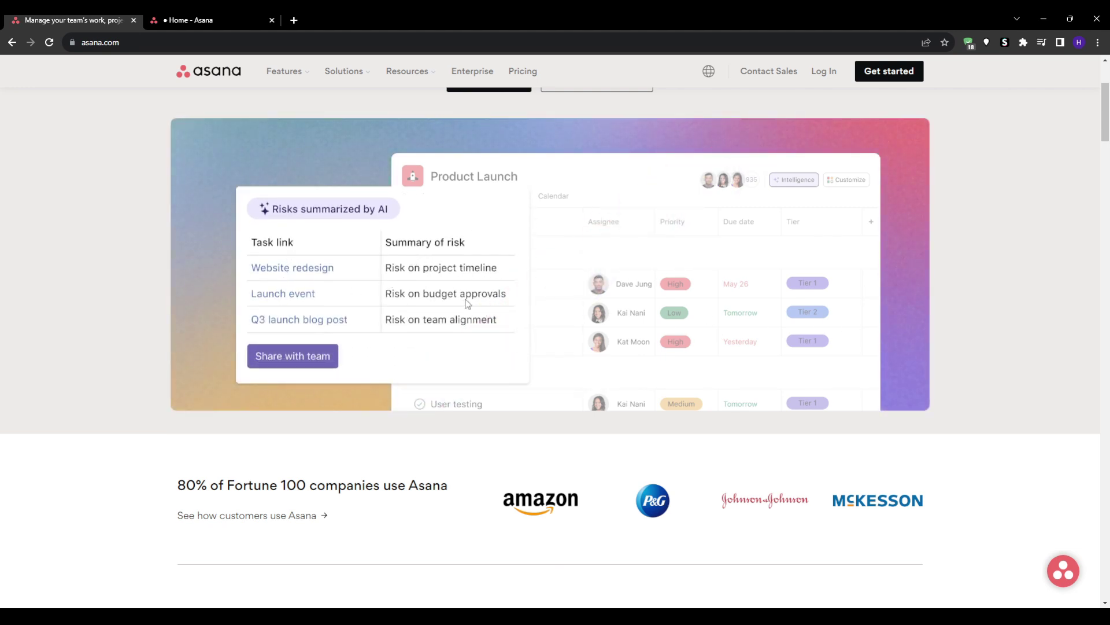
scroll(290, 322, "down", 10)
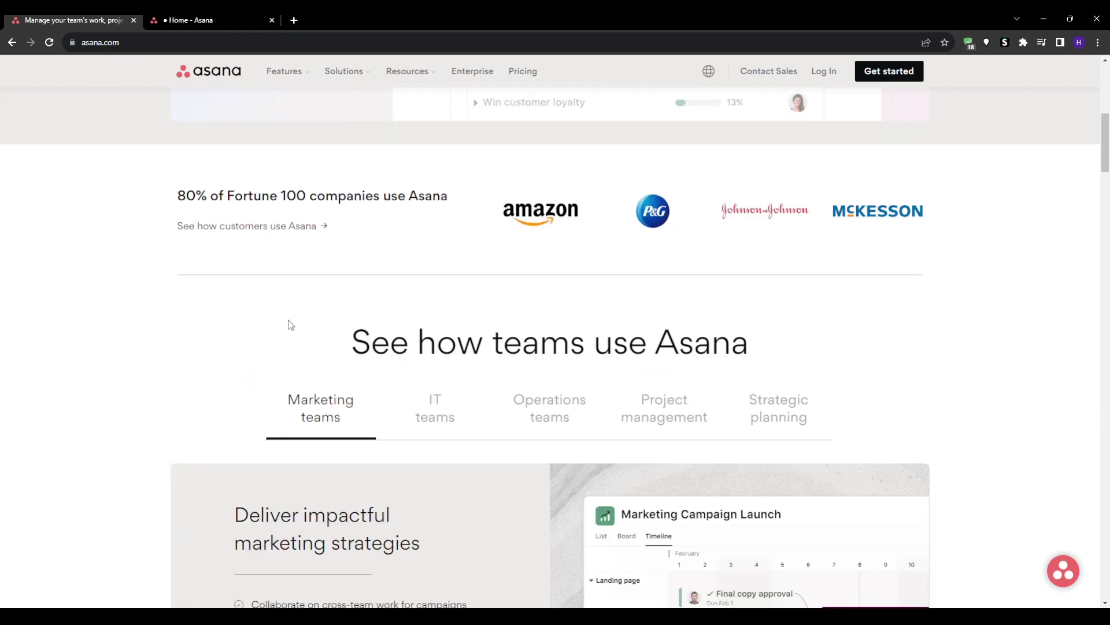
scroll(22, 259, "up", 1)
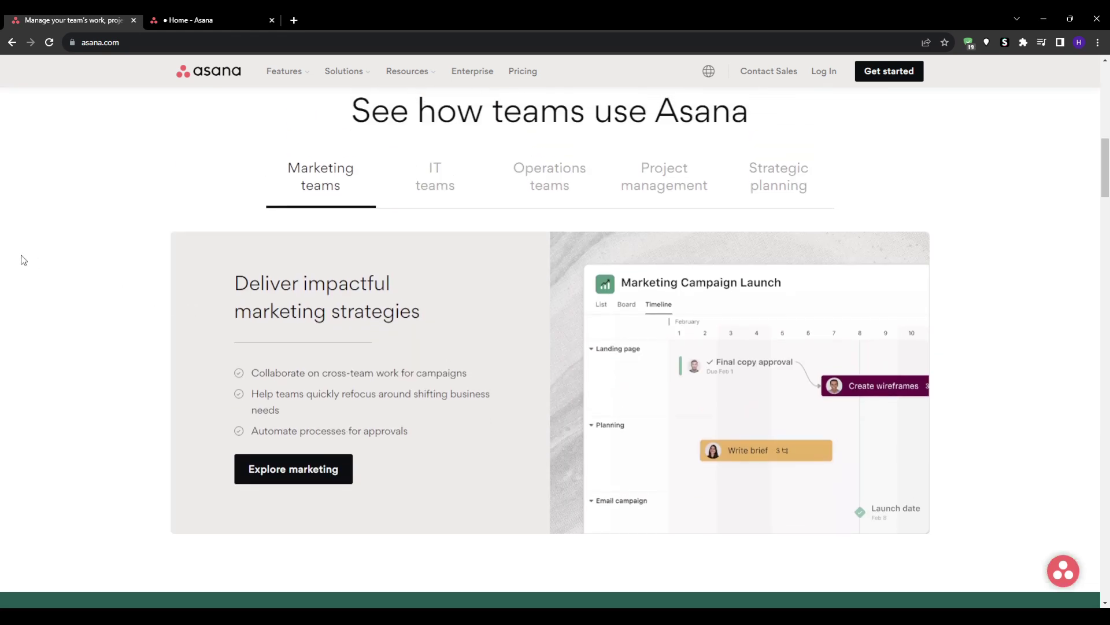
left_click(436, 180)
left_click(519, 192)
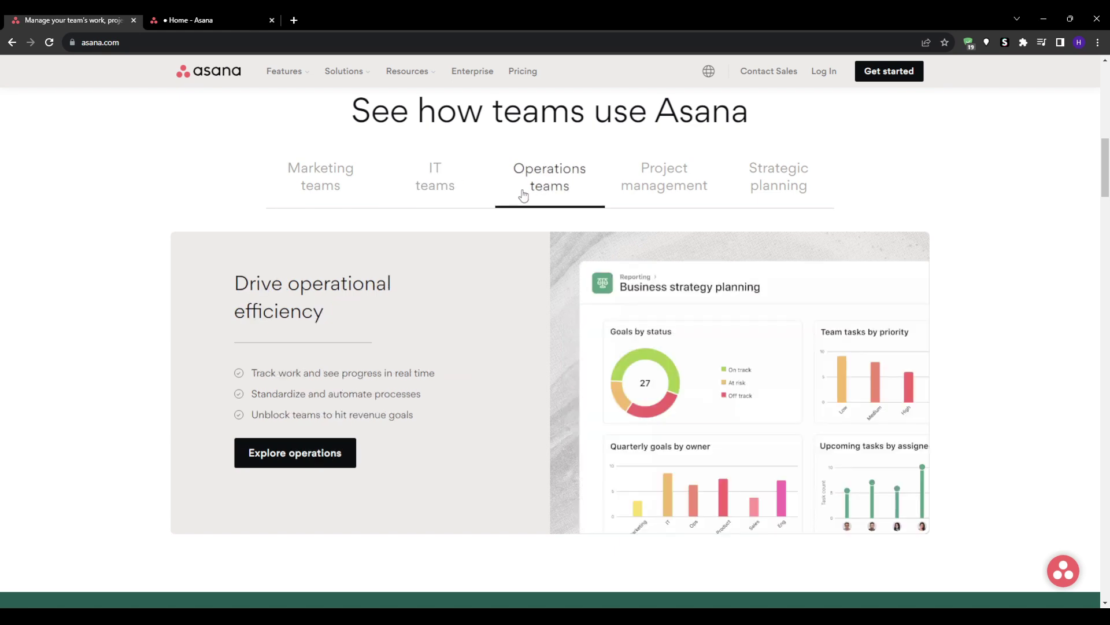
left_click(639, 173)
left_click(775, 186)
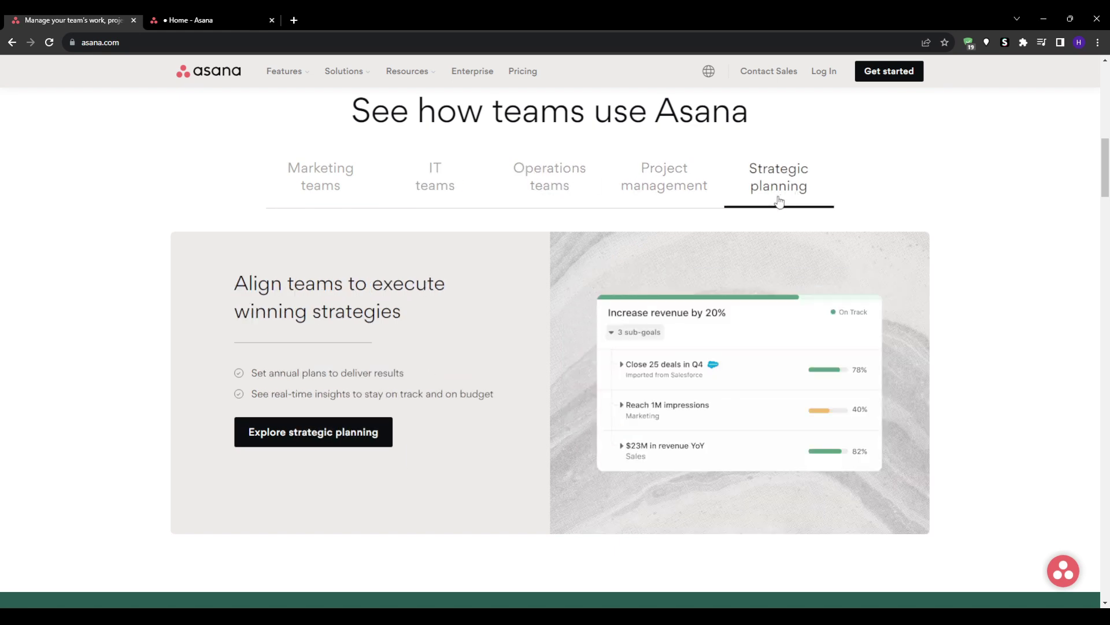
Examine the homepage's descriptions of the List, Timeline and Boards views for managing work
scroll(249, 255, "down", 6)
scroll(240, 260, "down", 12)
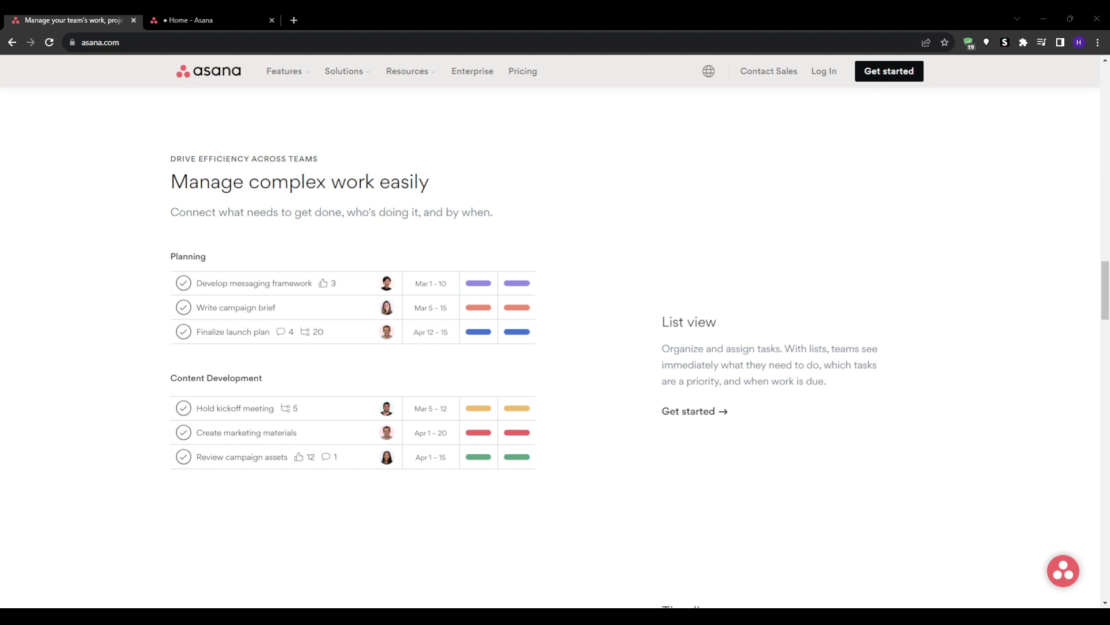
left_click(35, 332)
scroll(30, 331, "down", 5)
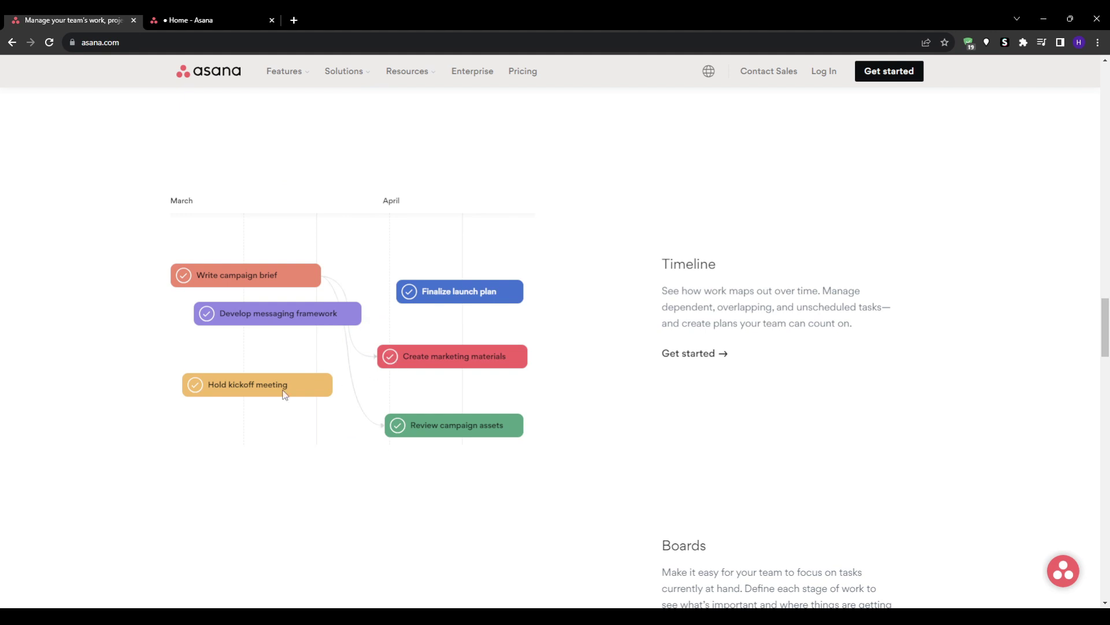
scroll(386, 481, "down", 2)
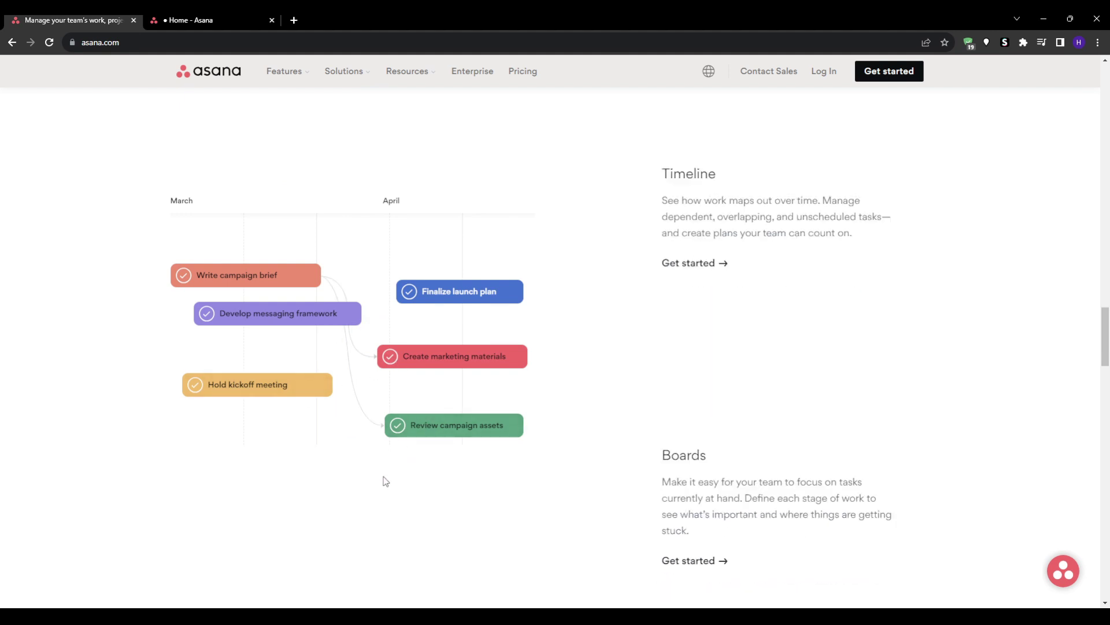
scroll(386, 480, "down", 6)
scroll(300, 383, "up", 5)
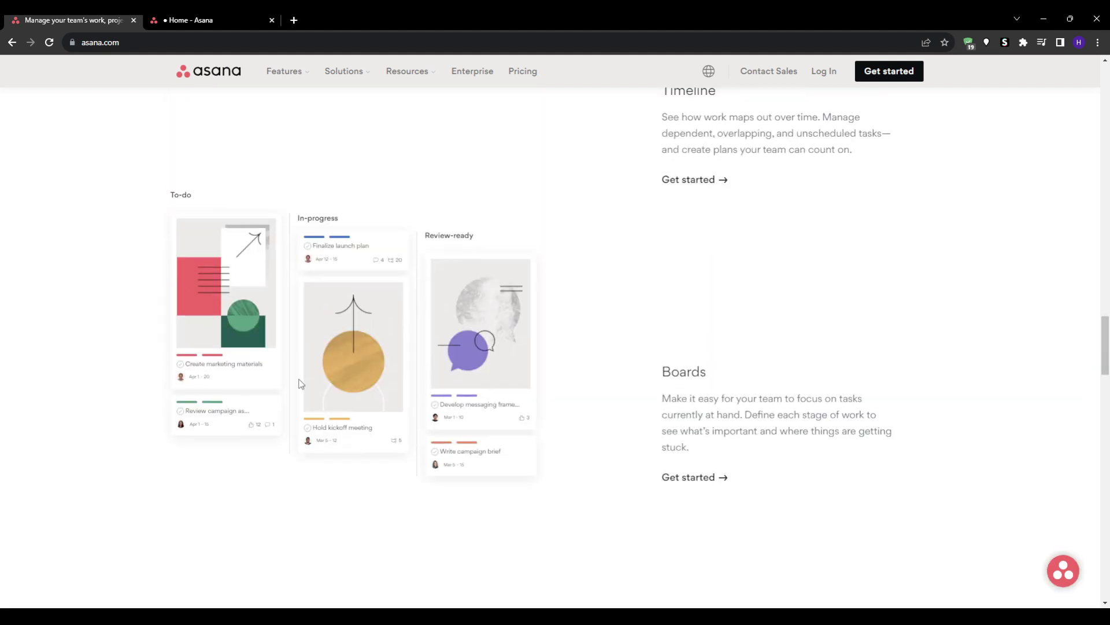
Switch to the Asana workspace home page and check the size and removal options of the My tasks widget
left_click(191, 19)
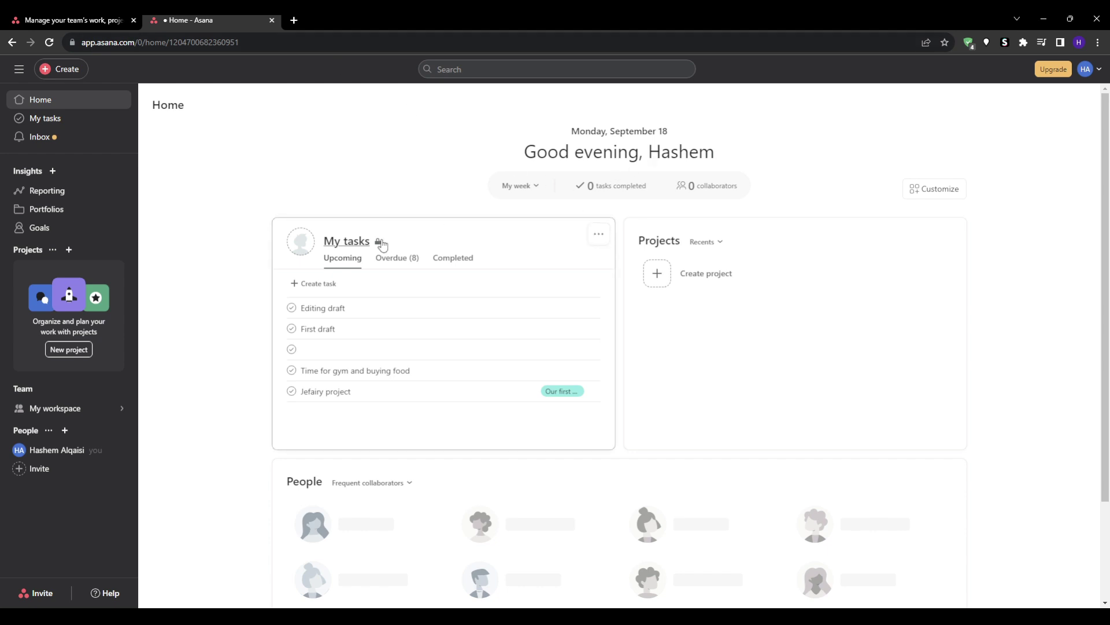
left_click(600, 236)
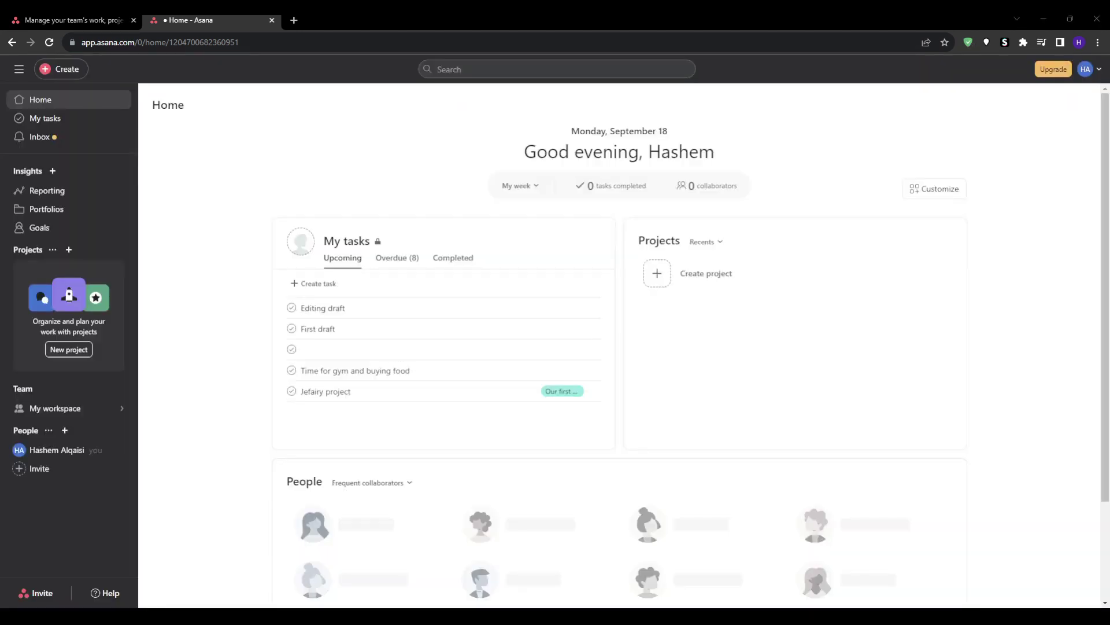
left_click(600, 235)
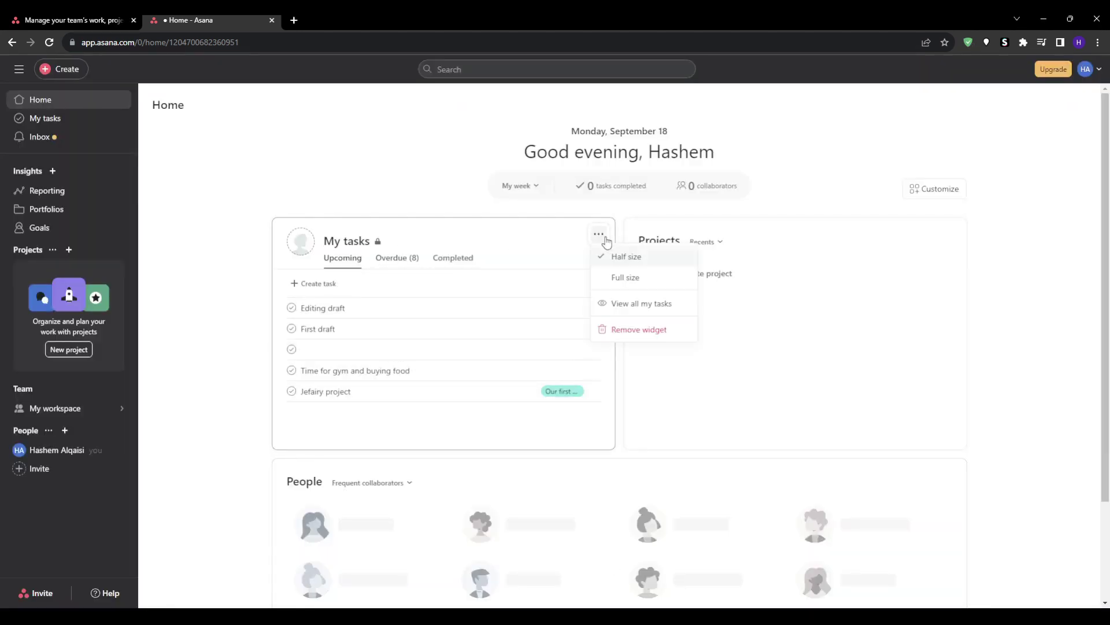
left_click(599, 234)
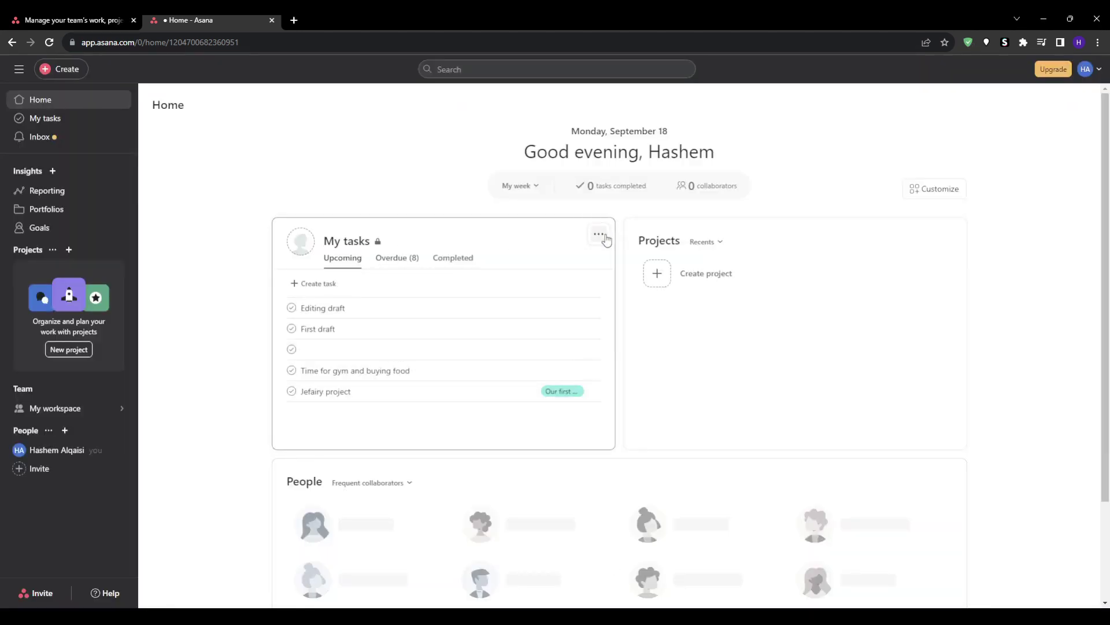
Open the full My tasks list, look through its sections, and return to the home page
left_click(367, 240)
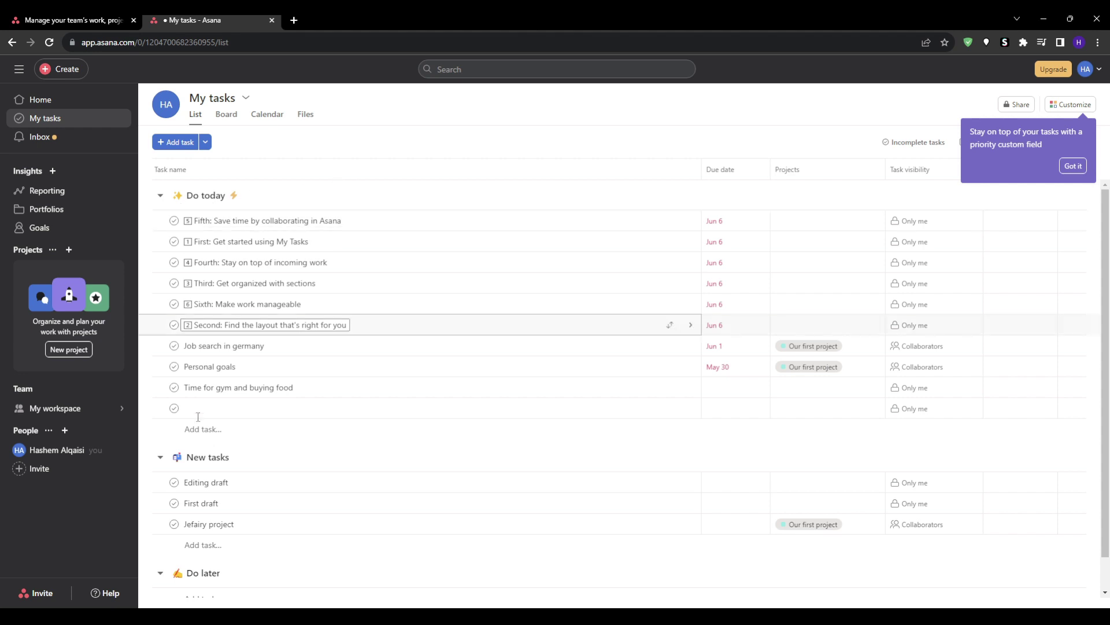
scroll(210, 462, "down", 1)
scroll(280, 449, "up", 1)
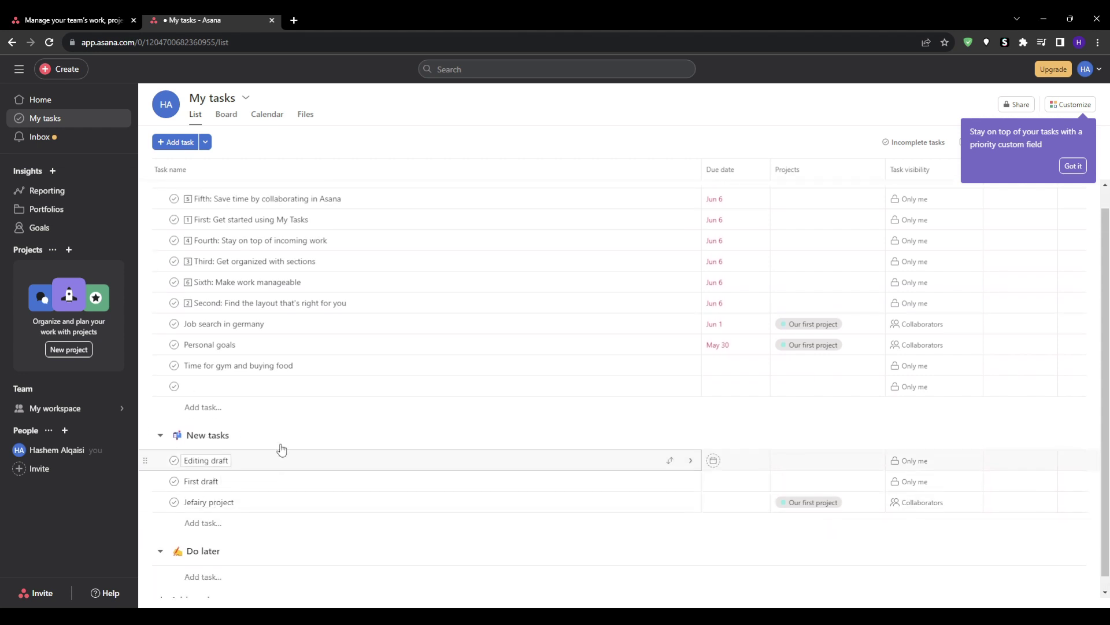
left_click(12, 45)
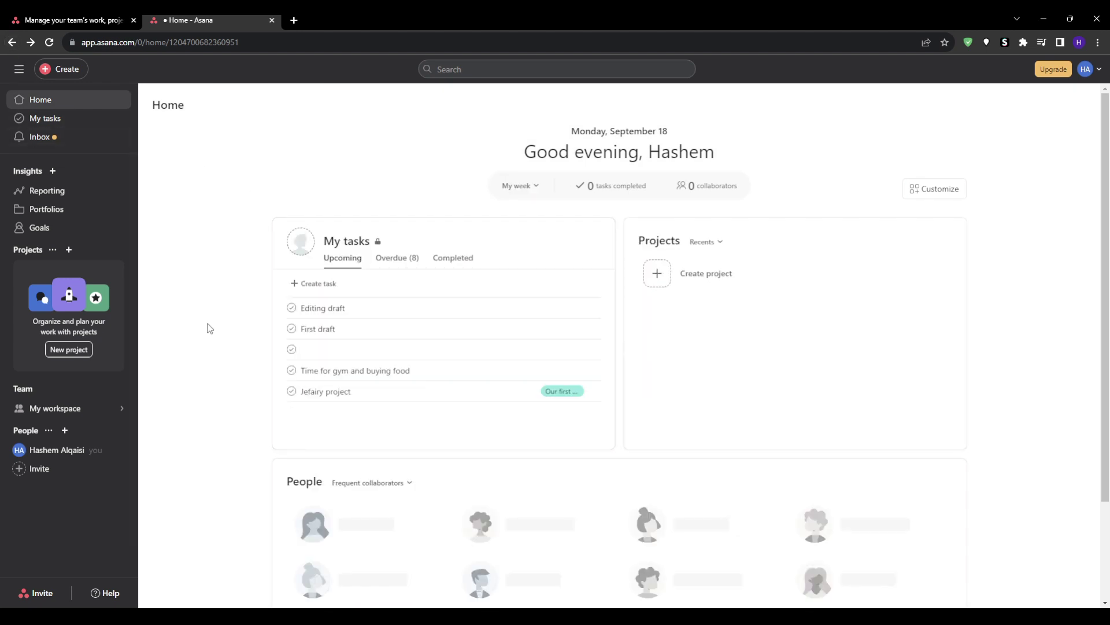
View the form for inviting teammates to My workspace from the People widget, and close it without sending
scroll(209, 328, "down", 2)
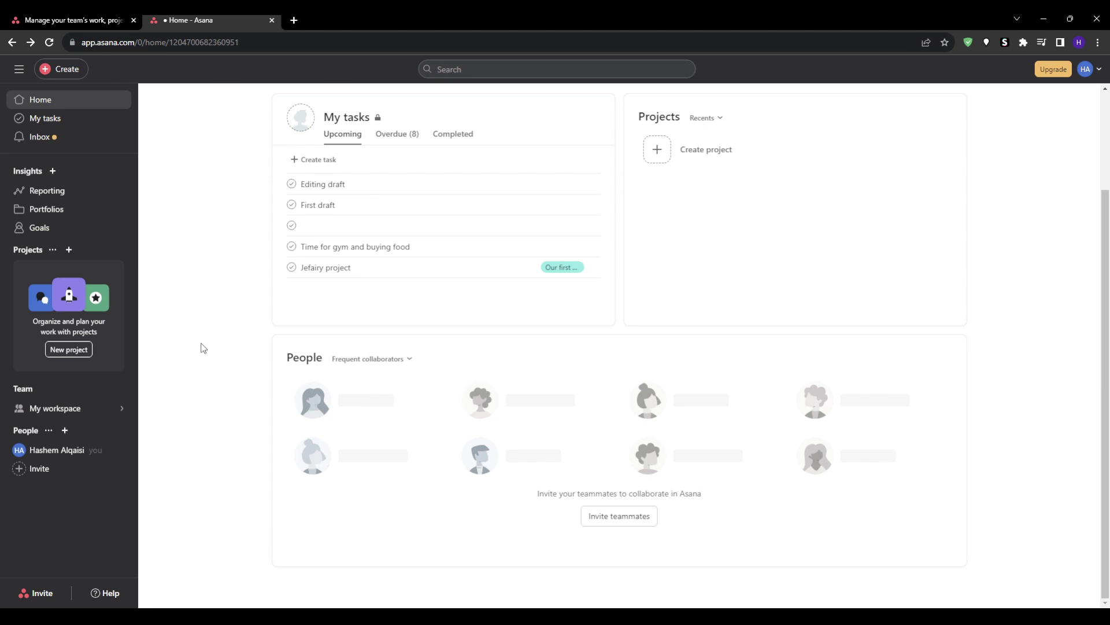
left_click(611, 518)
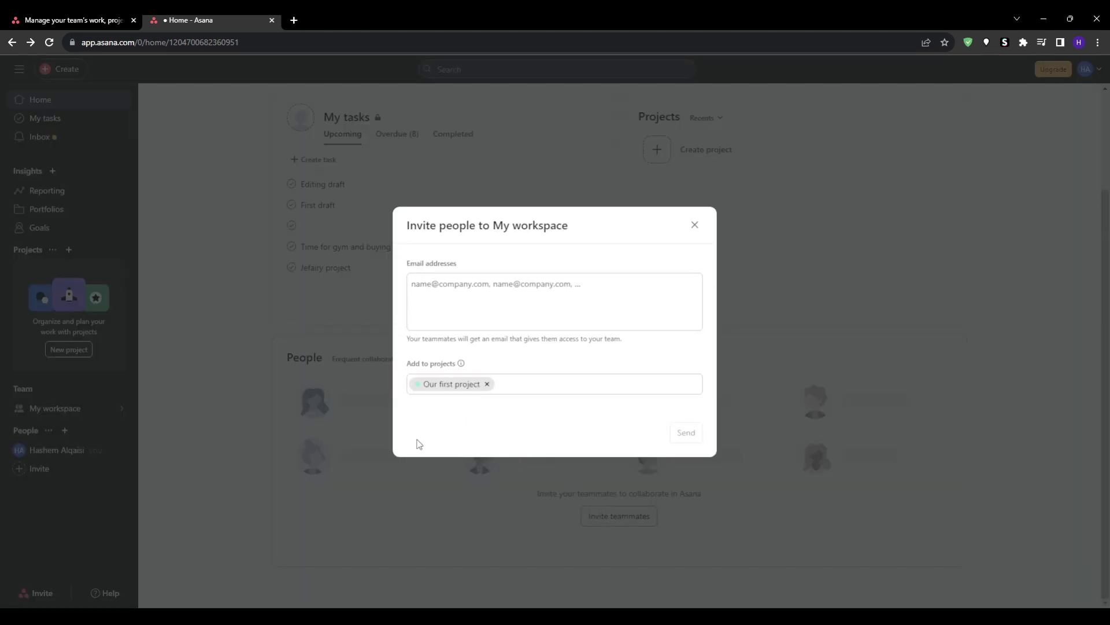
left_click(288, 410)
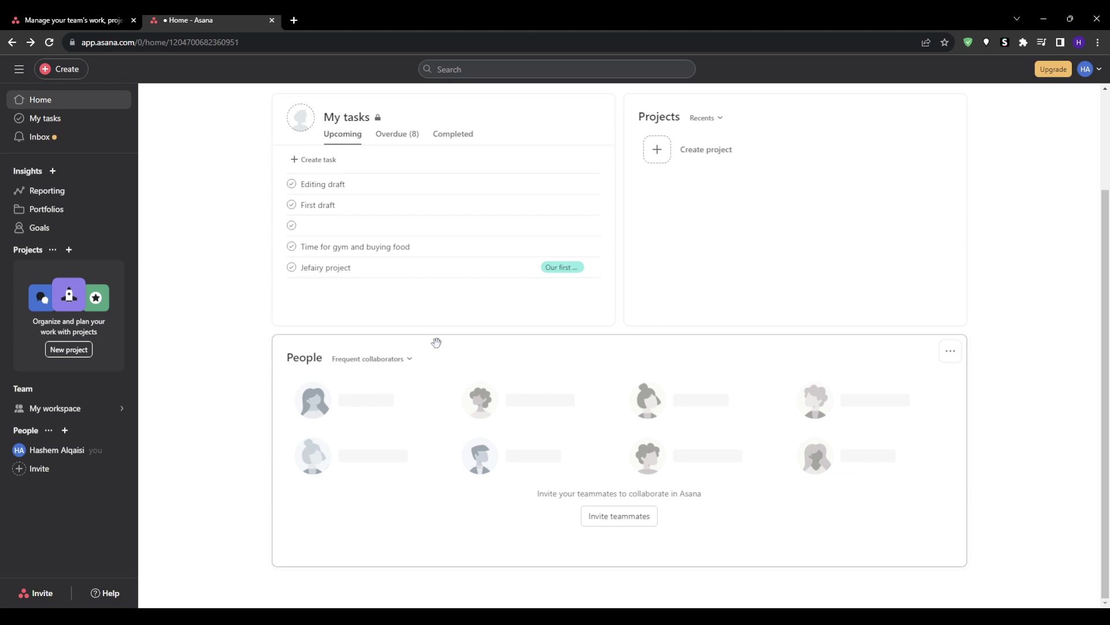
Start a blank project named "Social Media Management" with its privacy set to Public to My workspace
left_click(681, 151)
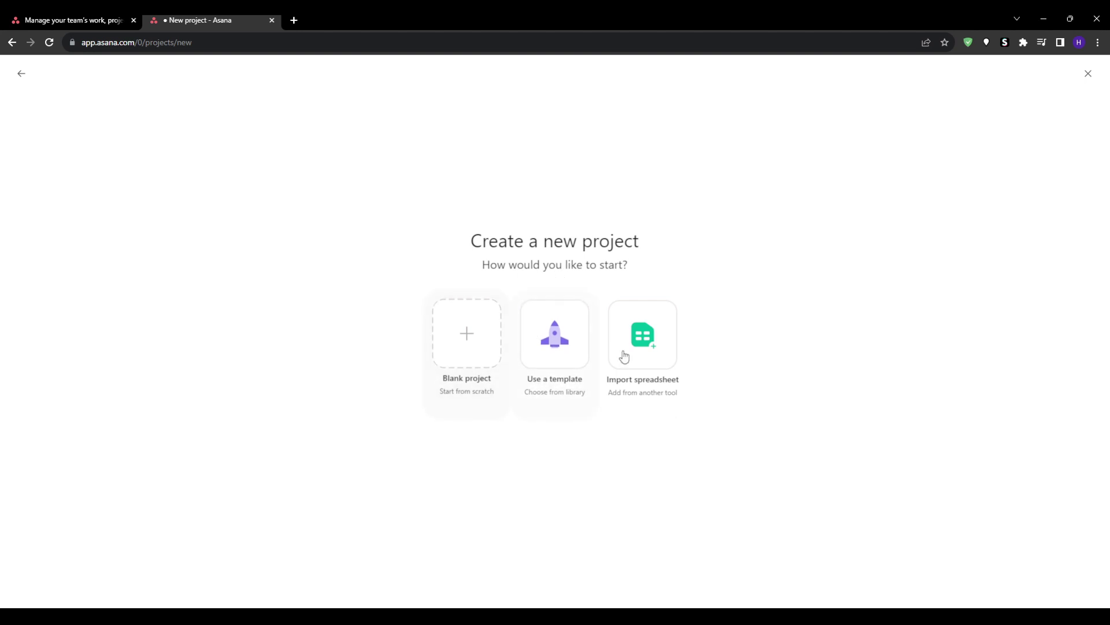
left_click(470, 364)
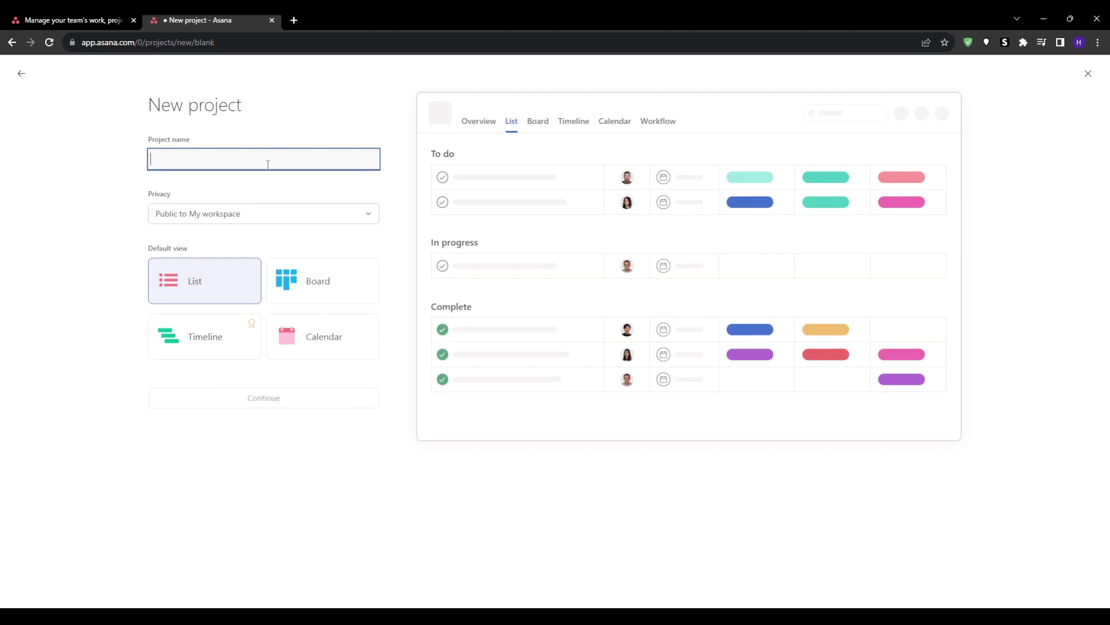
type("Social Medi")
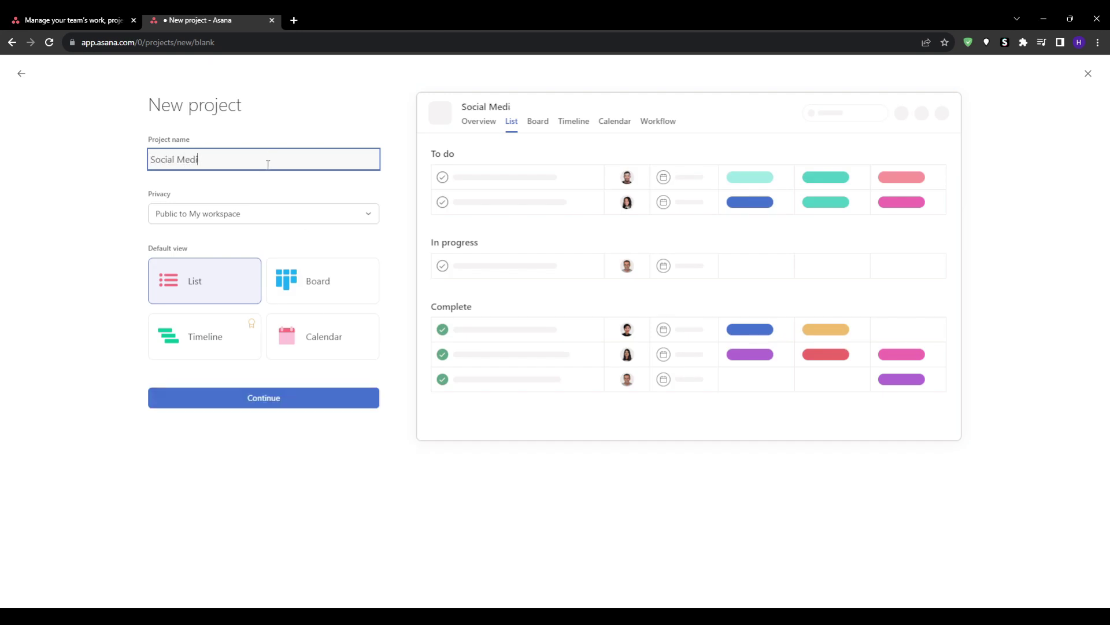
type("a Management")
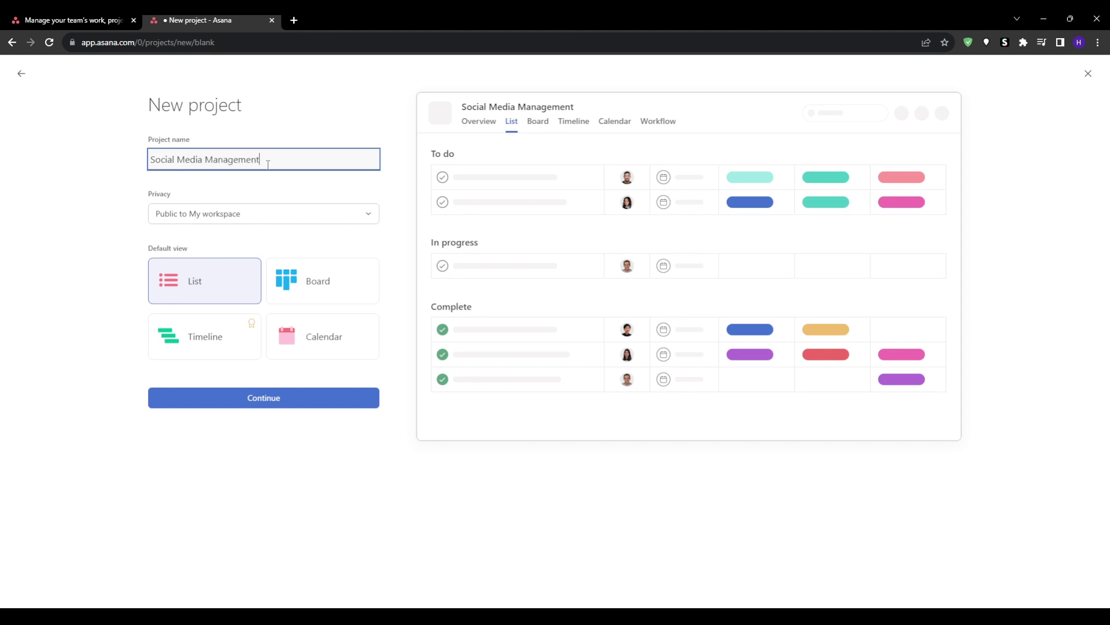
left_click(255, 213)
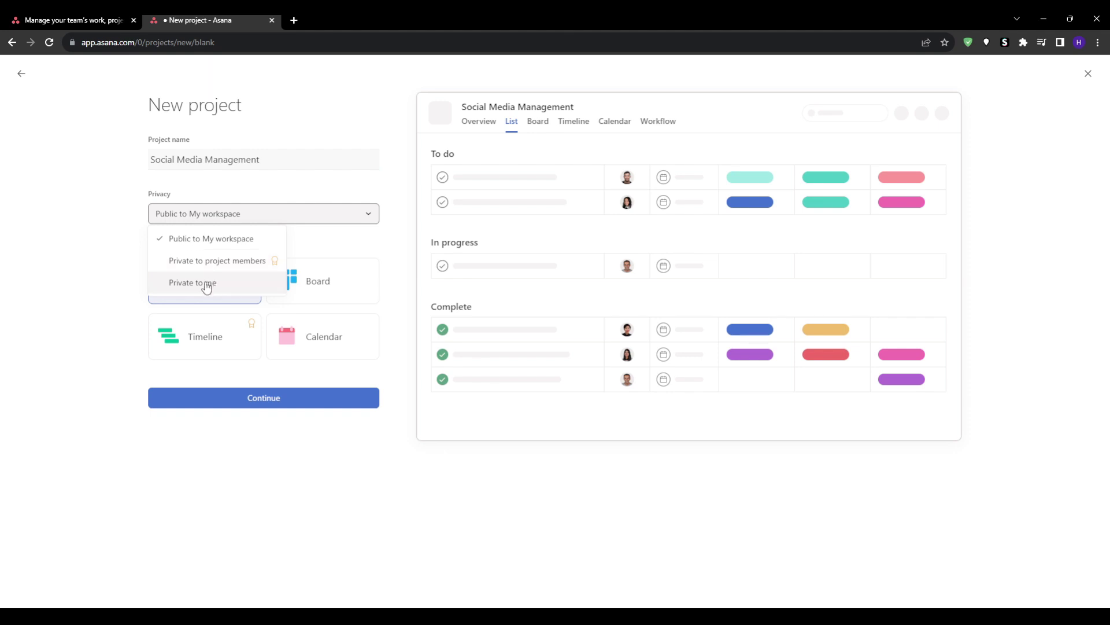
left_click(228, 242)
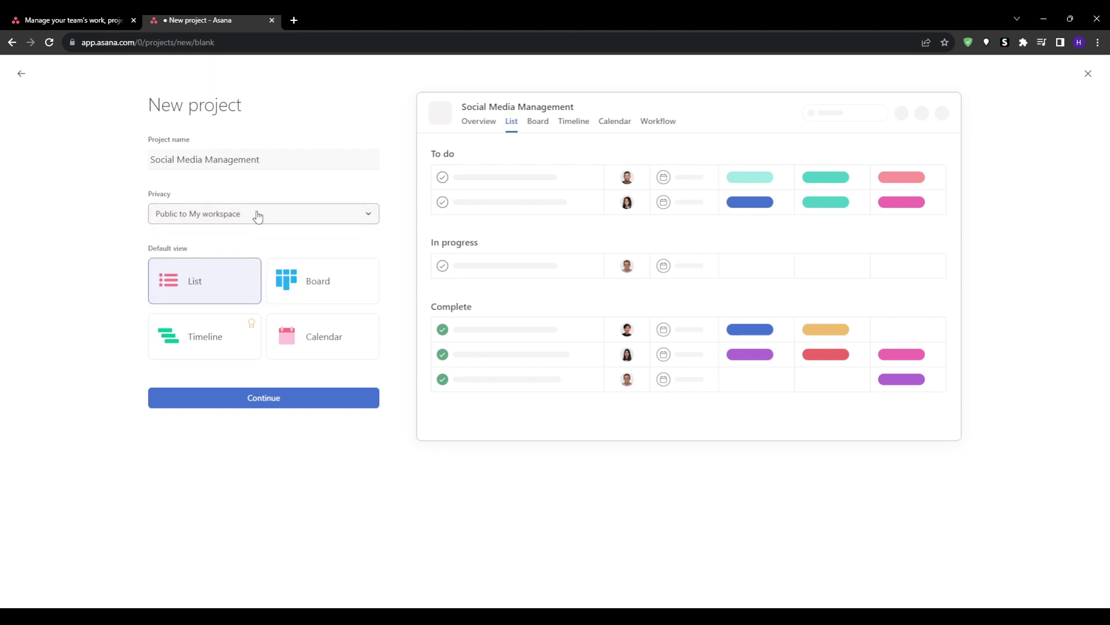
Preview the Board, Timeline and Calendar layouts, then create the project with List as default view and adding tasks as first action
left_click(321, 281)
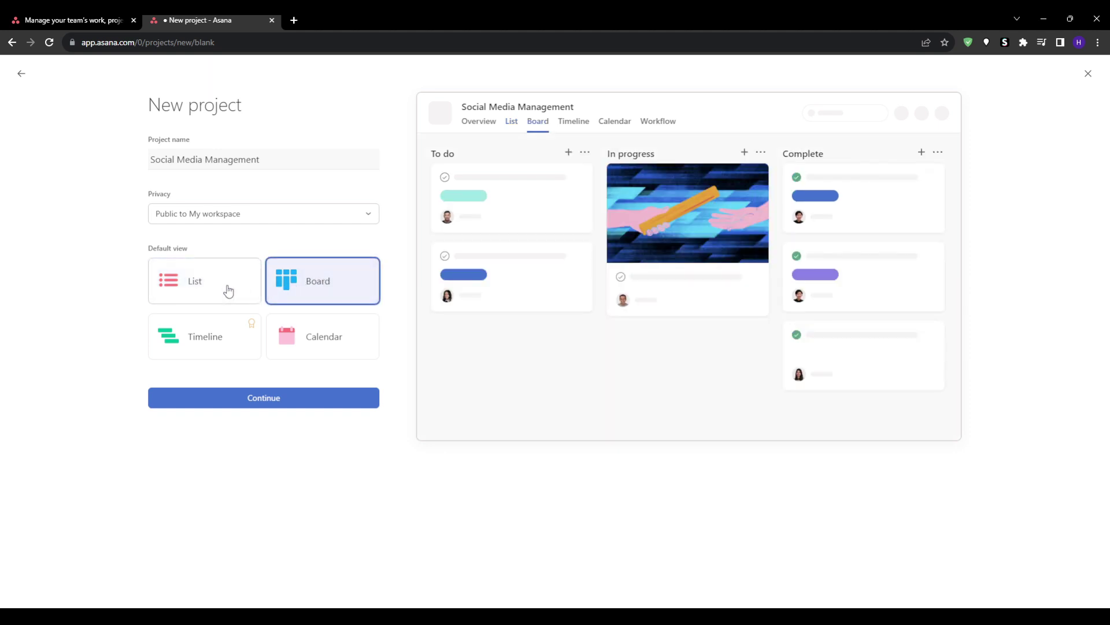
left_click(200, 340)
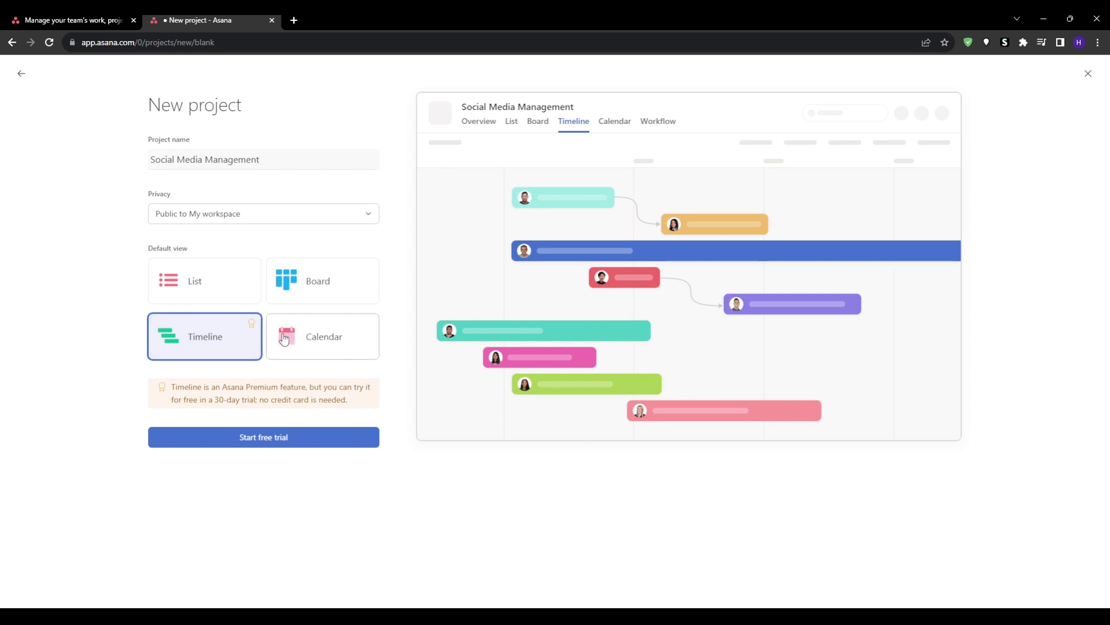
left_click(325, 345)
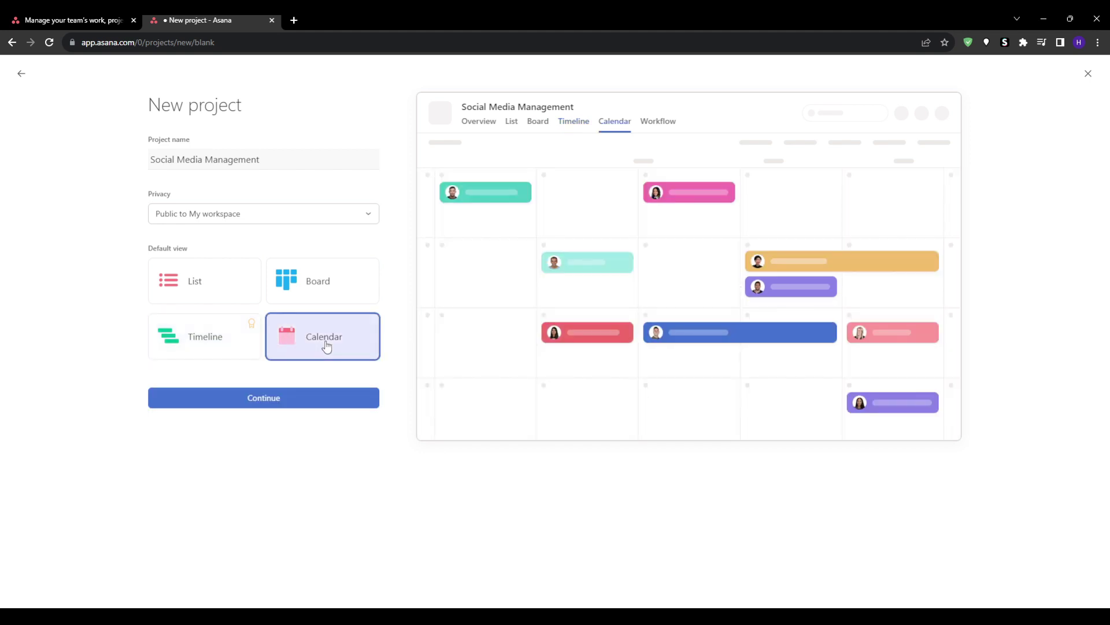
left_click(220, 293)
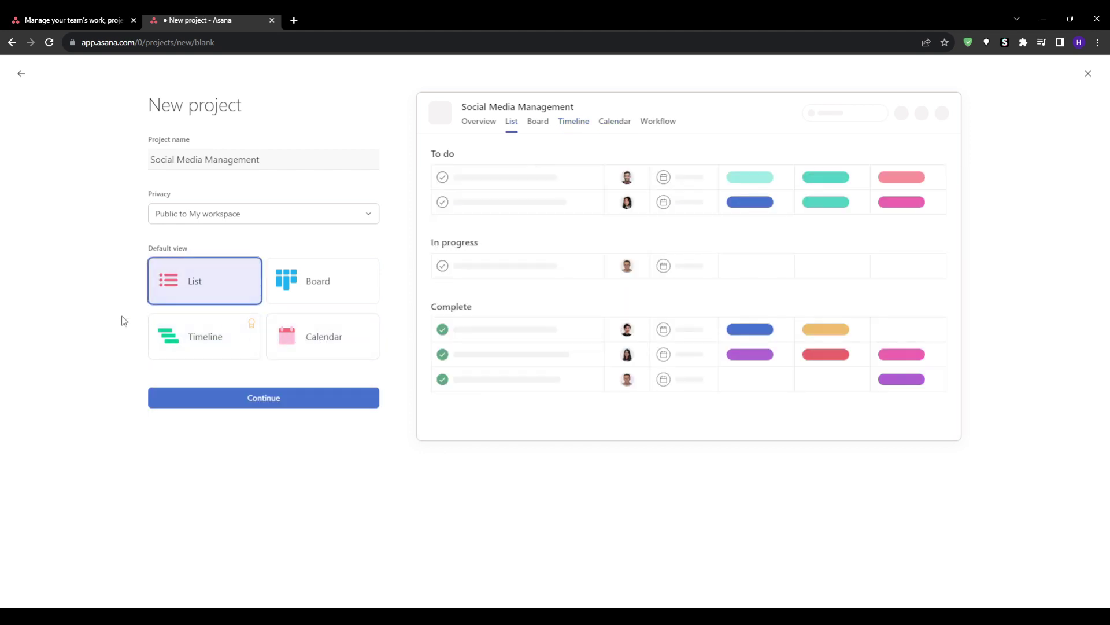
left_click(261, 399)
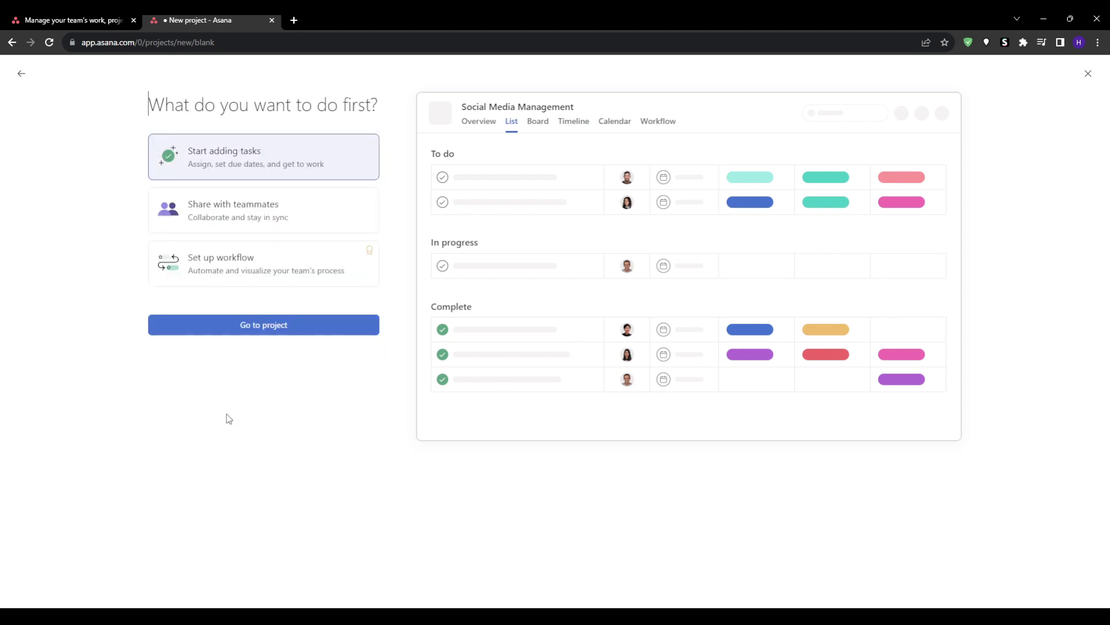
left_click(253, 331)
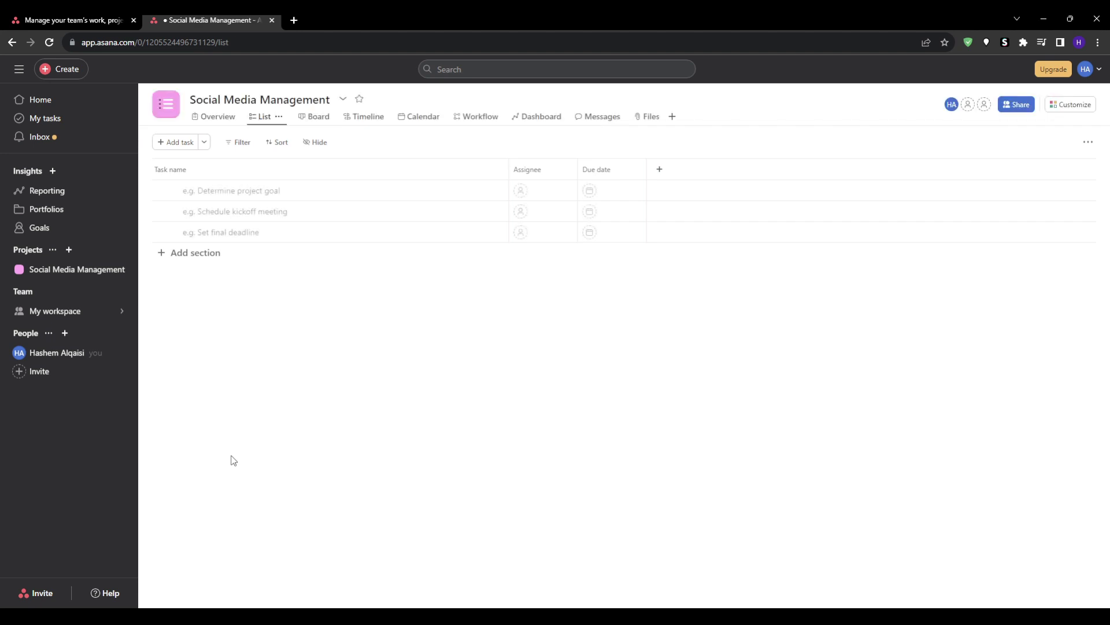
Add a section named "Video Editing" to the project list, leaving no empty task in it
left_click(162, 261)
type("Video ")
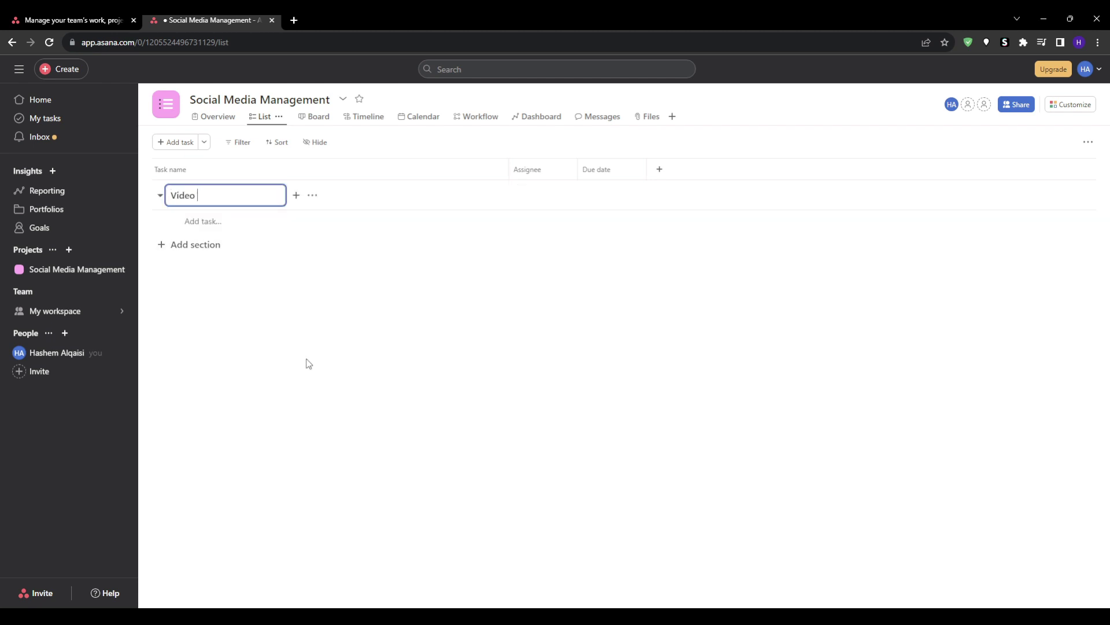
type("Editing")
key("Return")
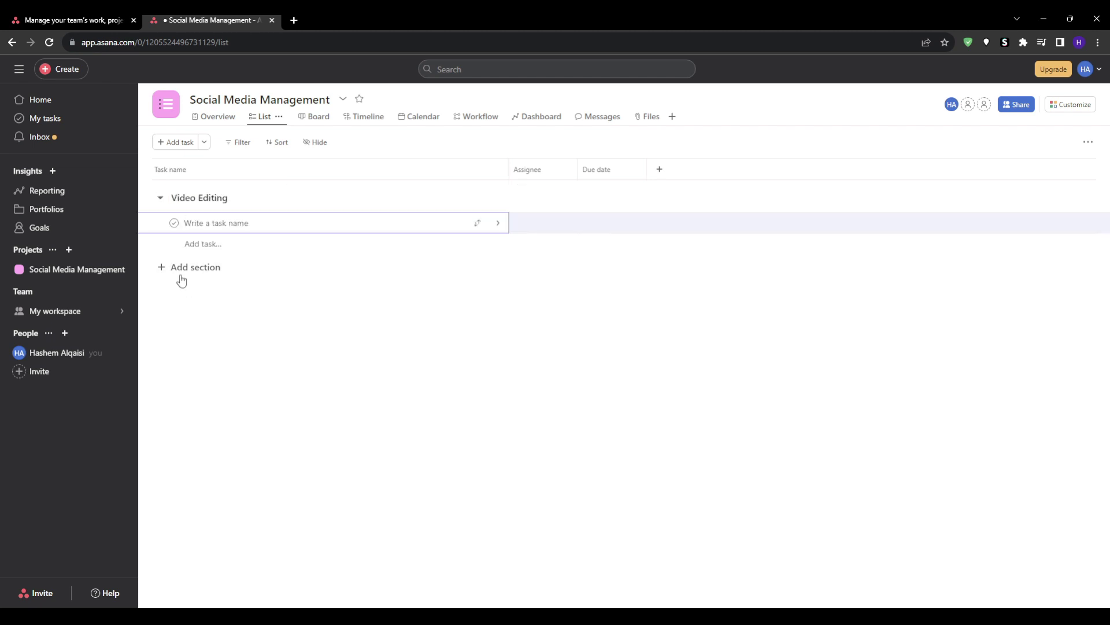
left_click(230, 354)
Add a second section named "Voiceovers" below Video Editing
left_click(165, 245)
type("V")
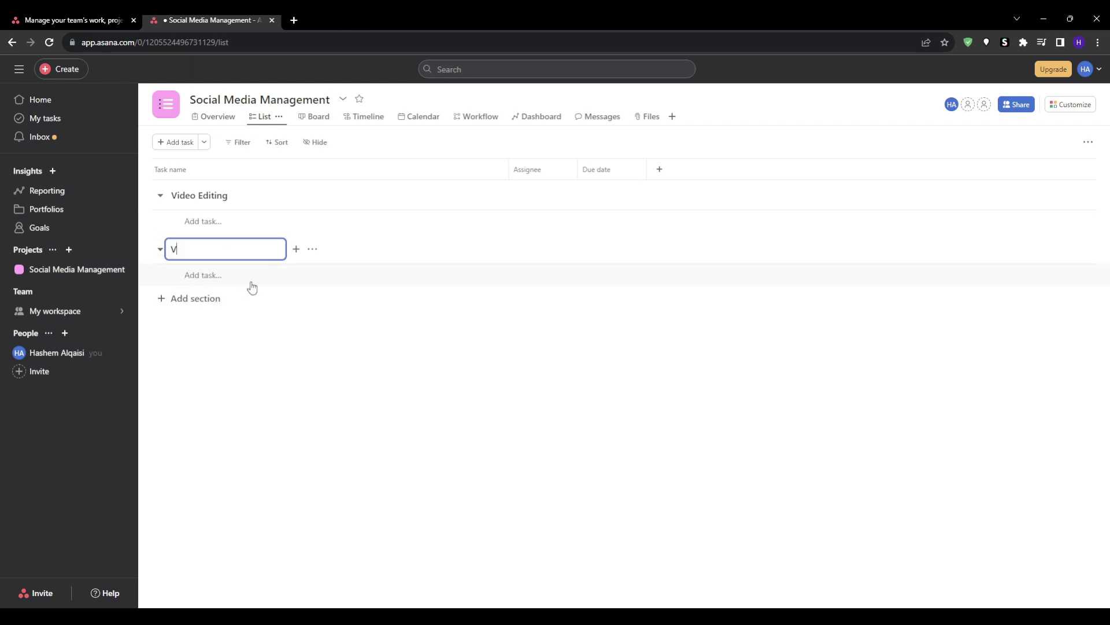
type("oiceover")
left_click(251, 283)
left_click(264, 350)
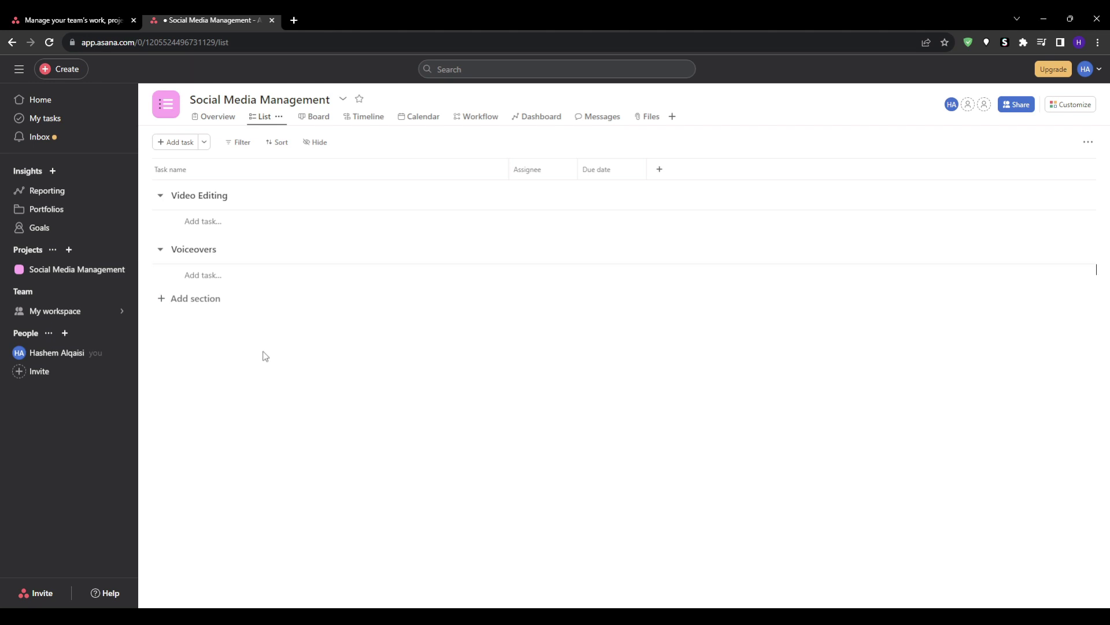
Add a third section named "Thumbnails" below Voiceovers, leaving no empty task in it
left_click(164, 298)
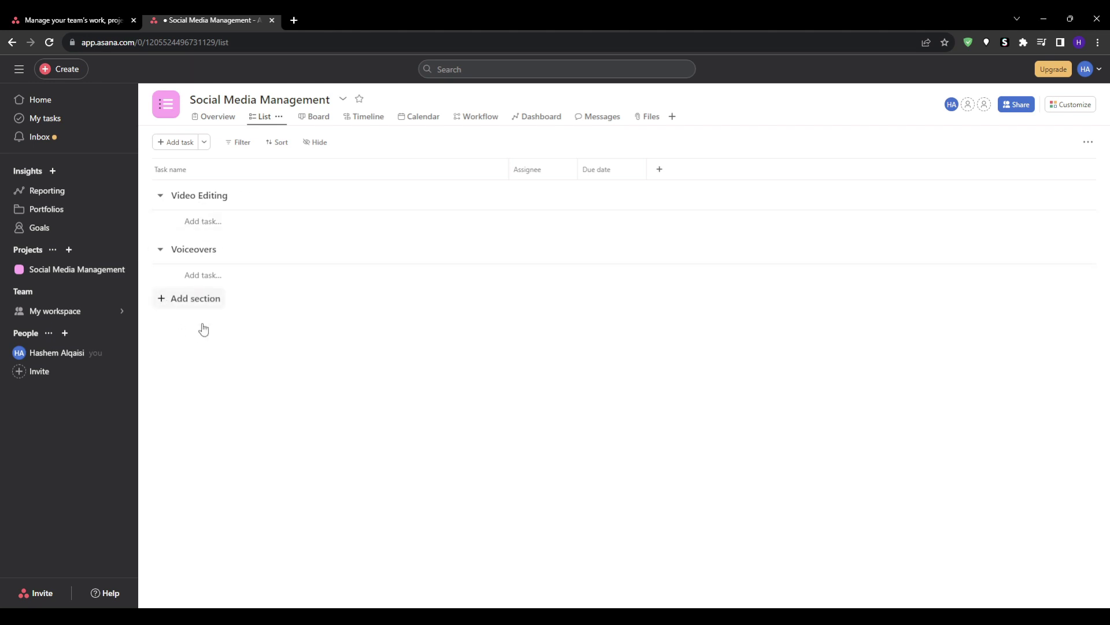
type("Thubmb")
key("BackSpace")
key("BackSpace")
key("BackSpace")
key("BackSpace")
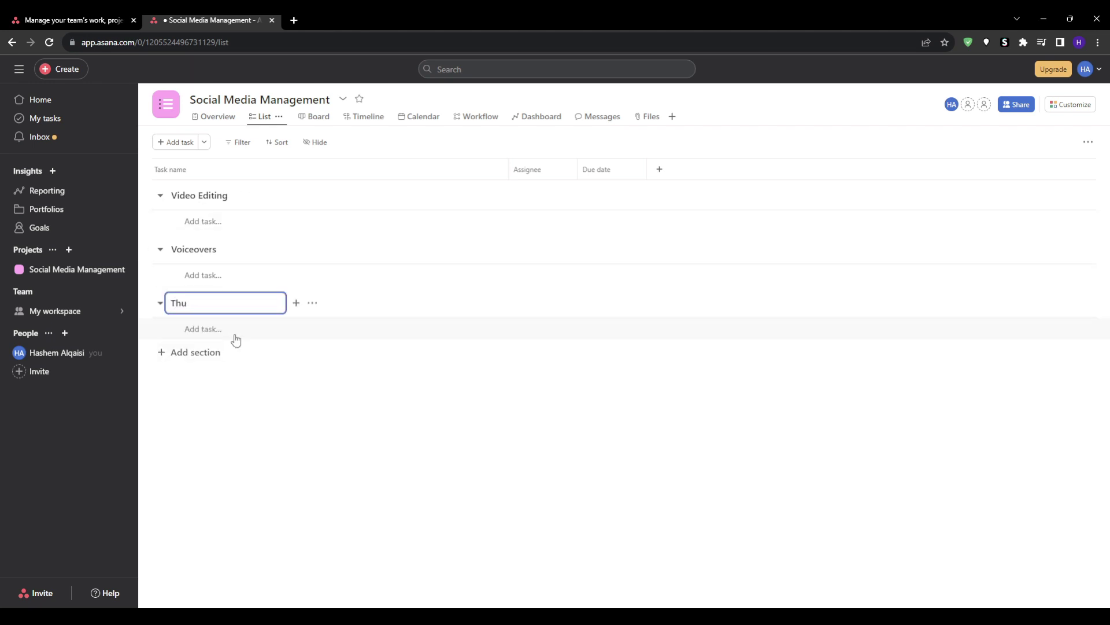
type("umbnails")
key("Return")
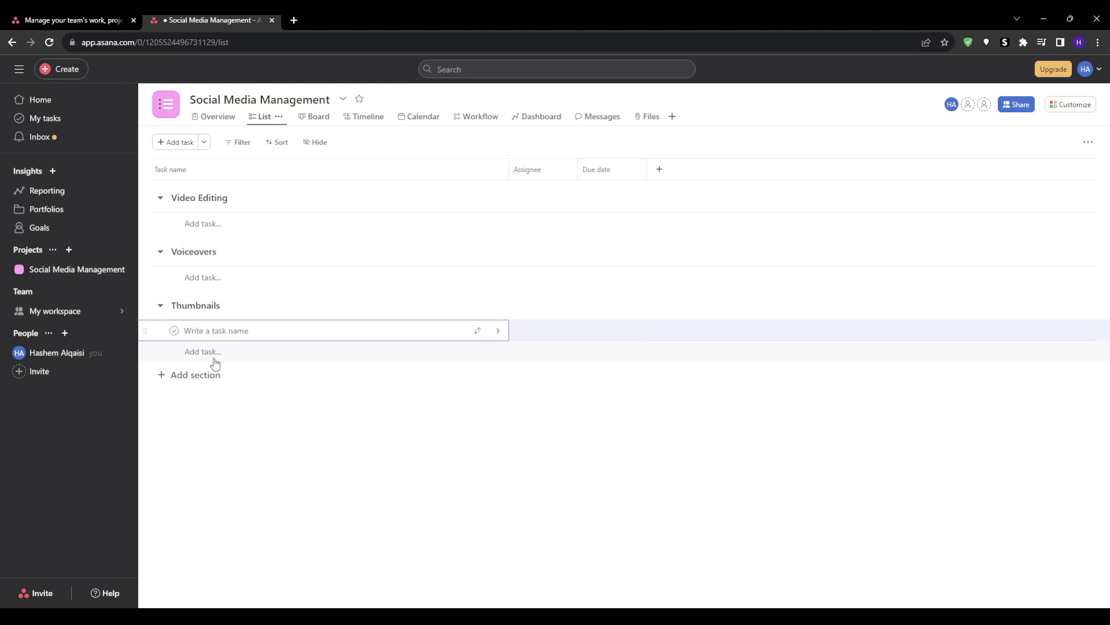
left_click(168, 385)
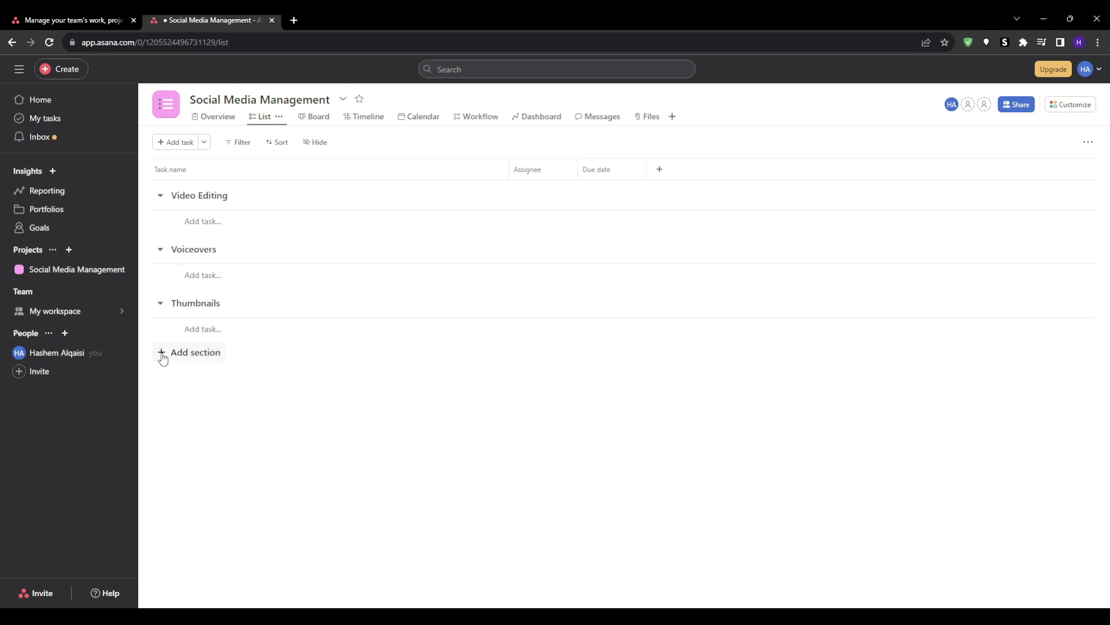
Add a fourth section named "Marketing" below Thumbnails, leaving no empty task in it
left_click(162, 352)
type("Marketing")
key("Return")
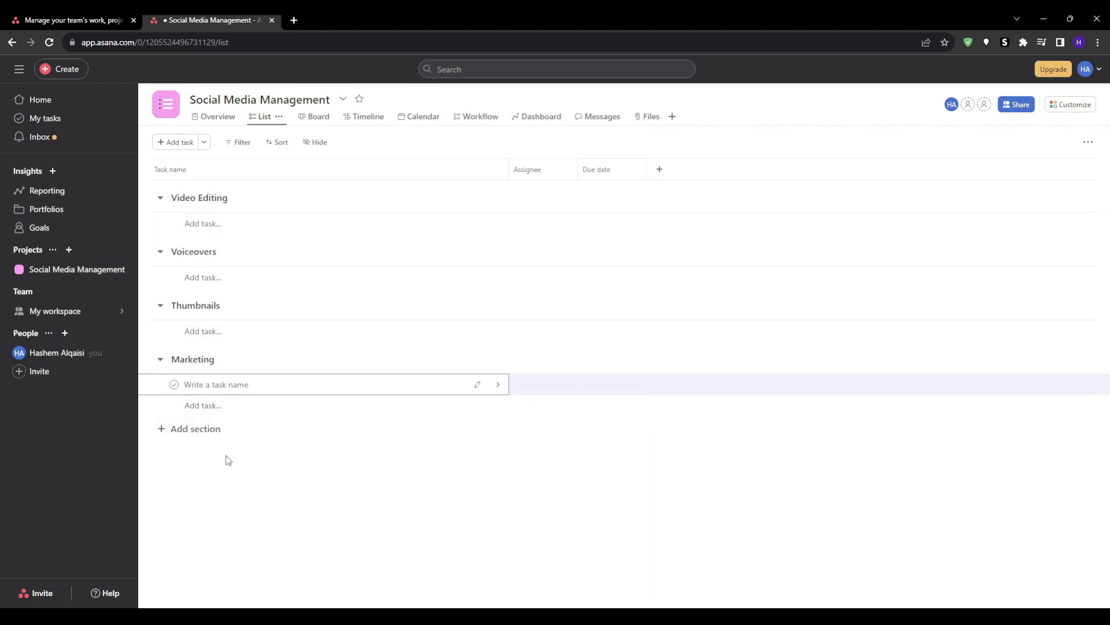
left_click(310, 495)
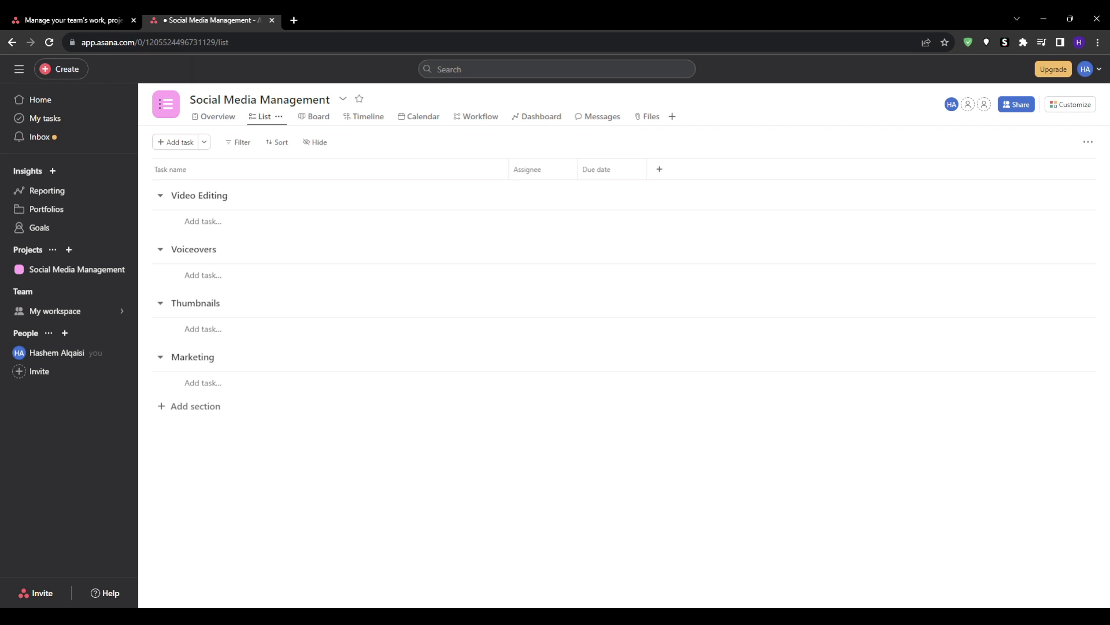
Add a task named "AI videos" to the Video Editing section
left_click(197, 223)
type("AI")
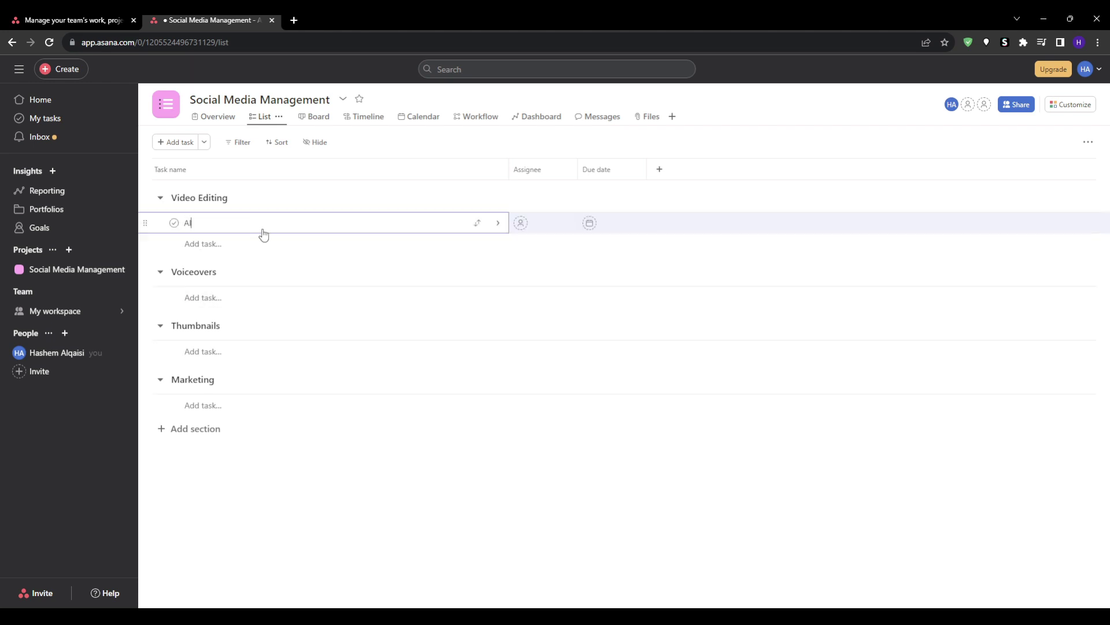
type(" videos")
key("Return")
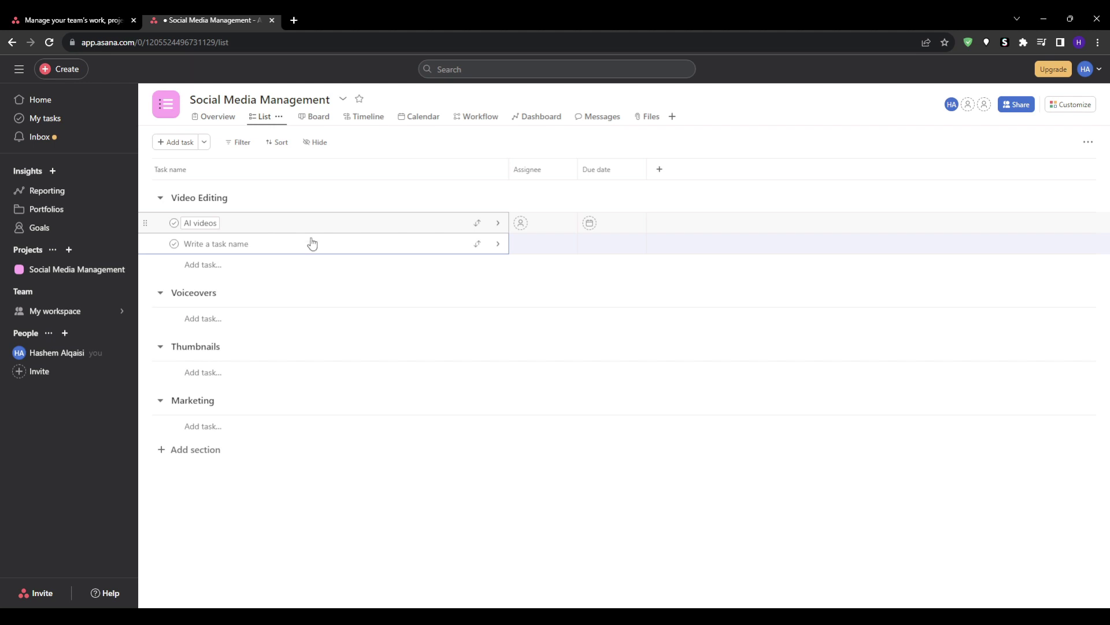
Check the assignee choices for the AI videos task without assigning anyone, and set its due date to October 5
left_click(522, 222)
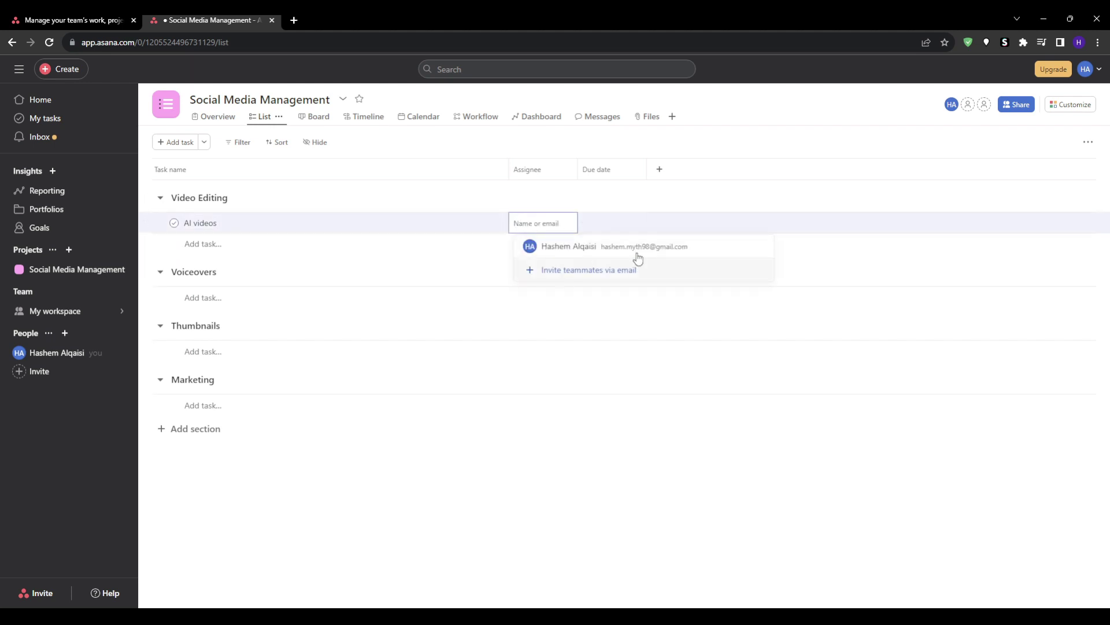
left_click(443, 192)
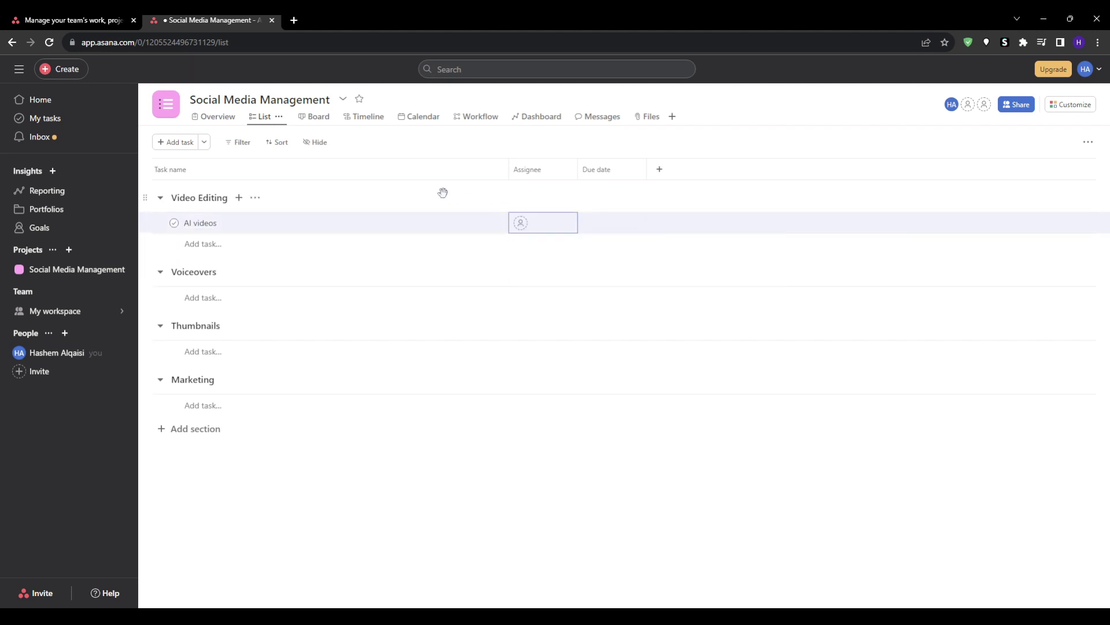
left_click(609, 230)
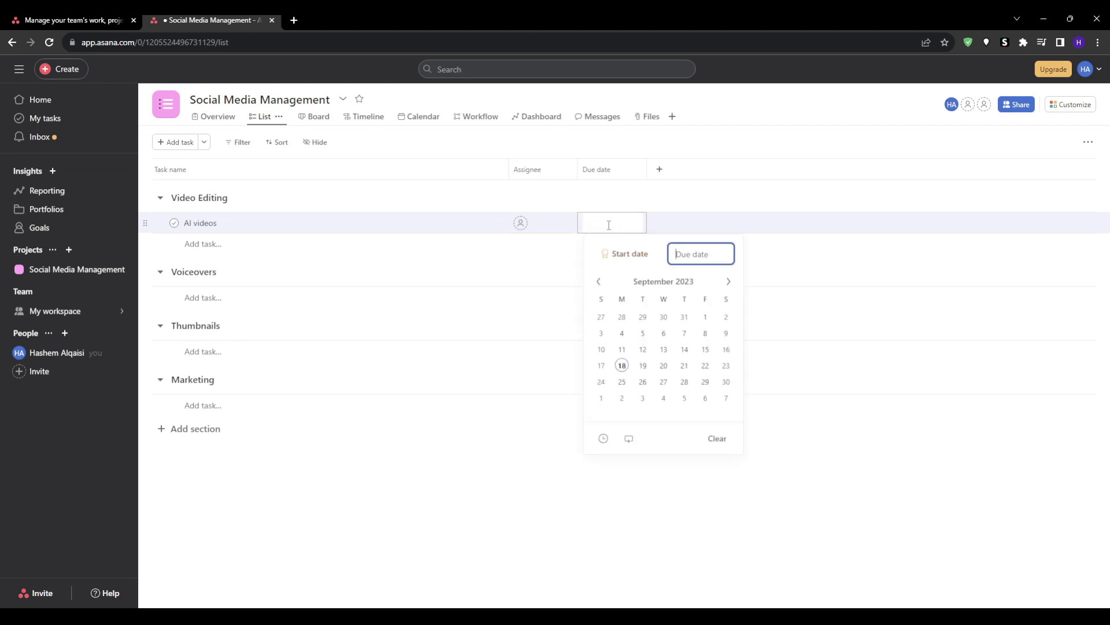
left_click(686, 398)
left_click(671, 499)
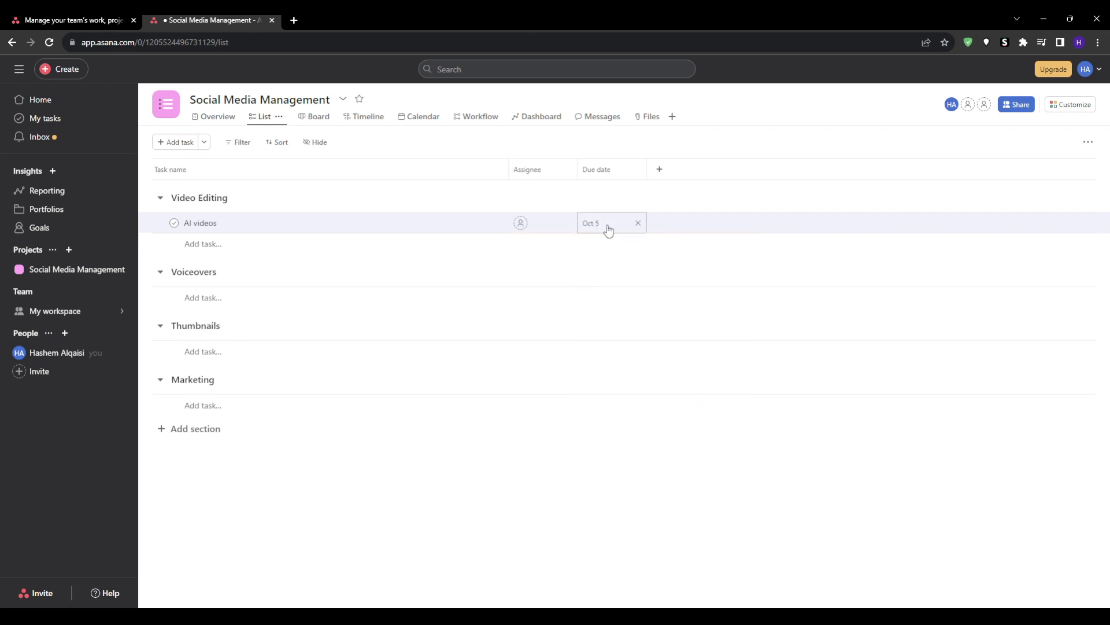
View the AI videos task's details, try starting a mention in a comment, and close the details without posting
left_click(376, 226)
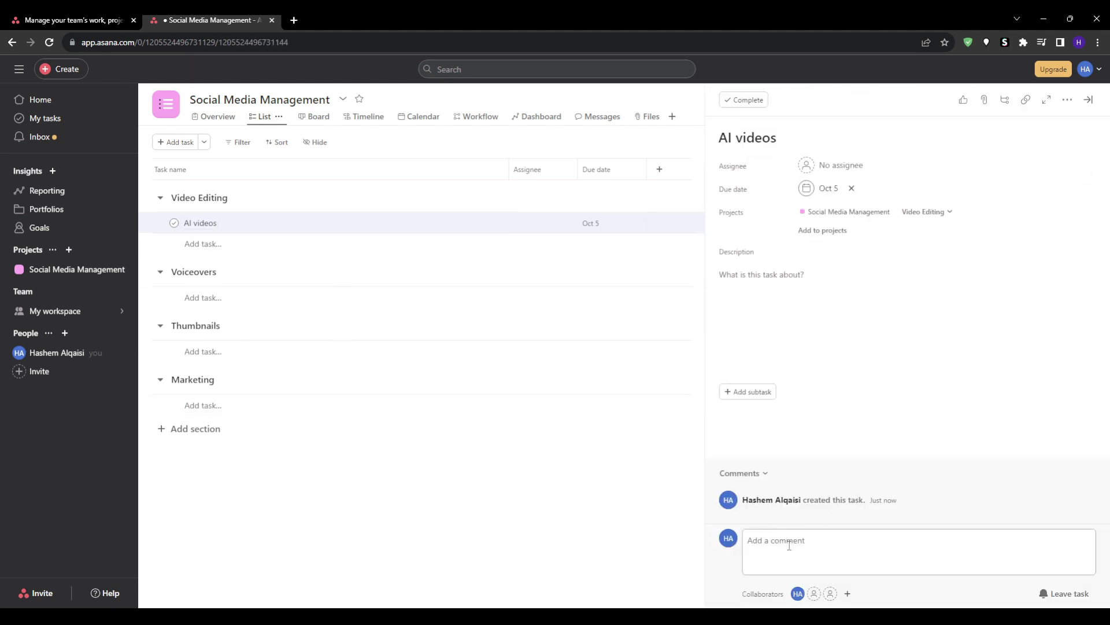
left_click(790, 545)
type("@")
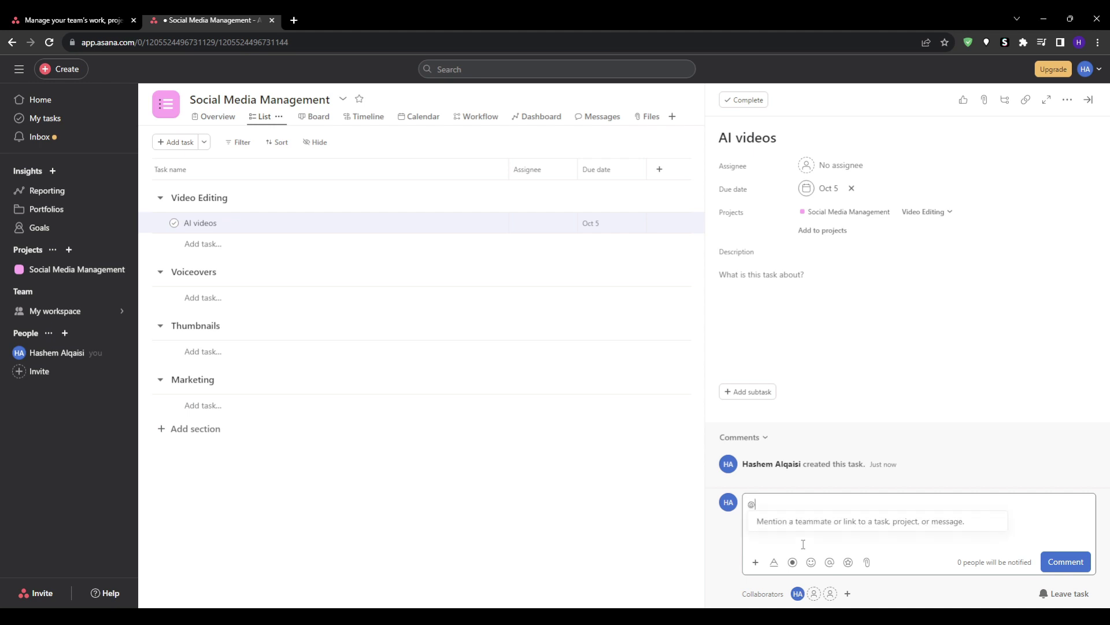
key("BackSpace")
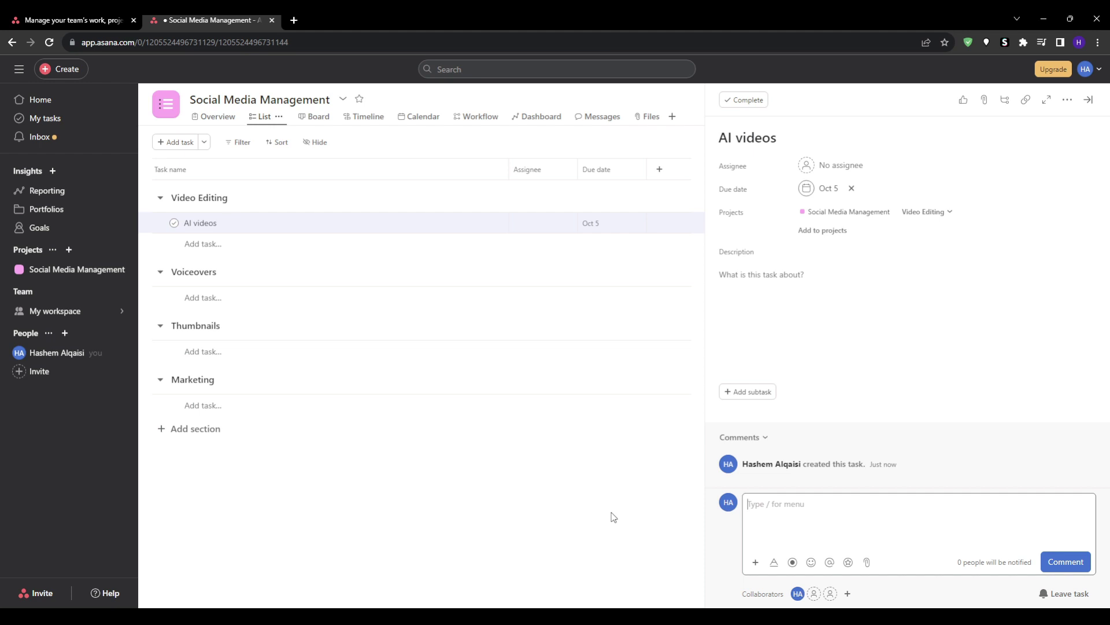
key("Escape")
key("Escape")
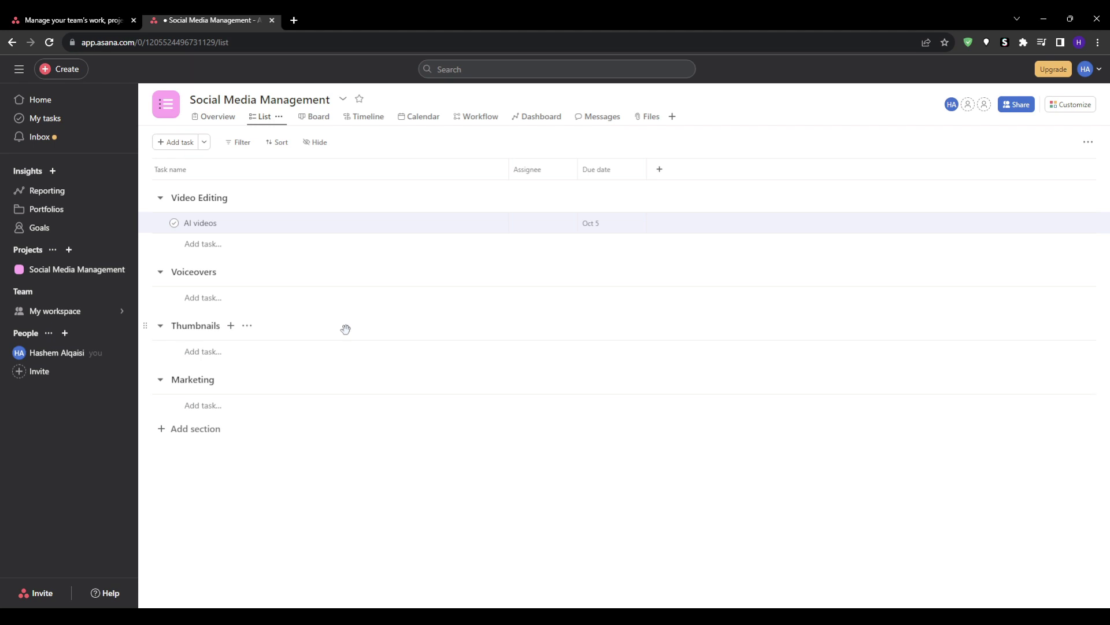
Look through the project's customization options for apps, forms, task templates and rules, and close them without adding anything
left_click(1073, 105)
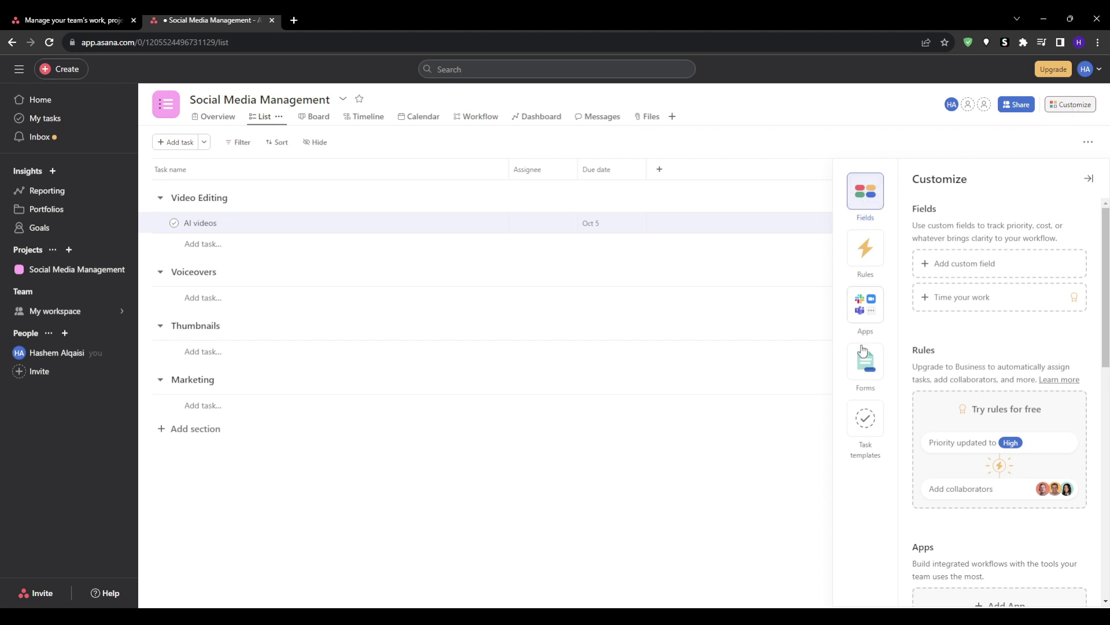
left_click(865, 322)
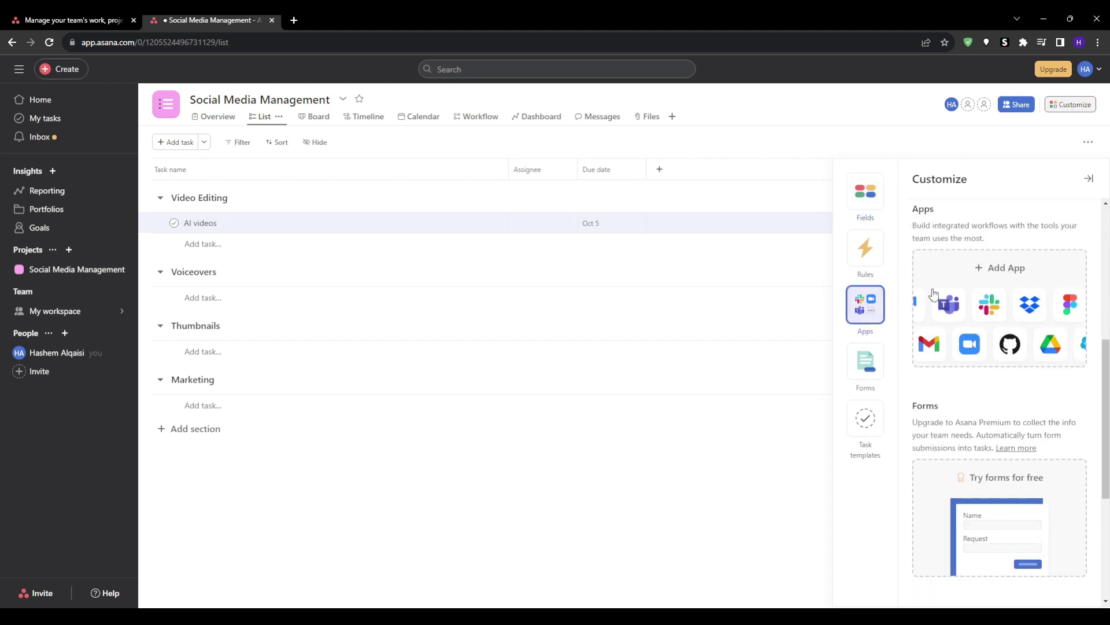
scroll(992, 367, "down", 6)
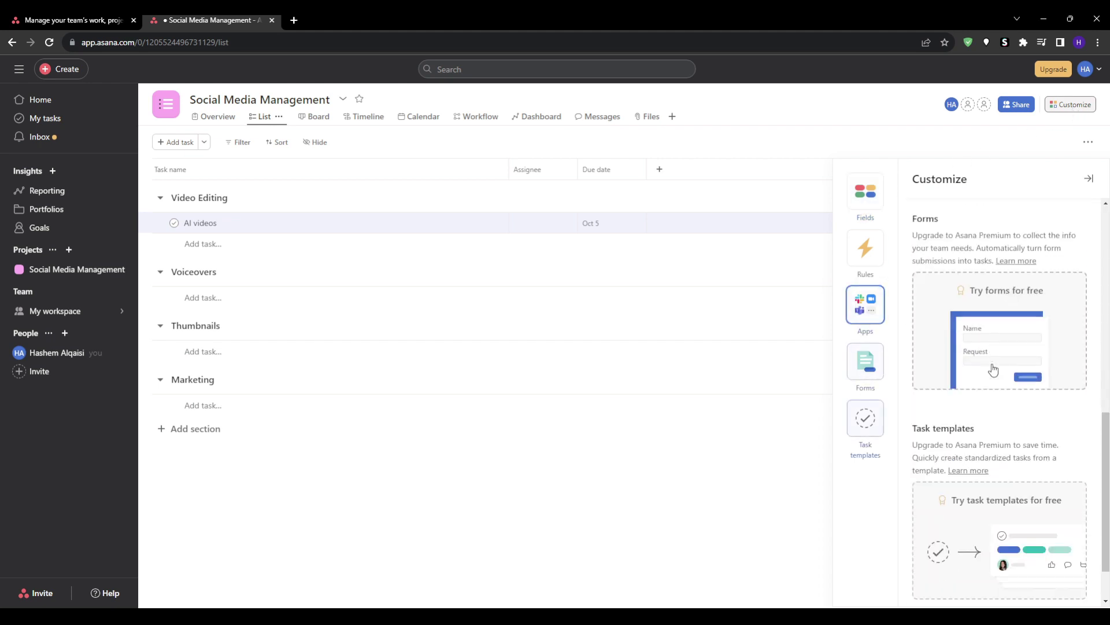
scroll(993, 368, "up", 5)
scroll(993, 368, "up", 3)
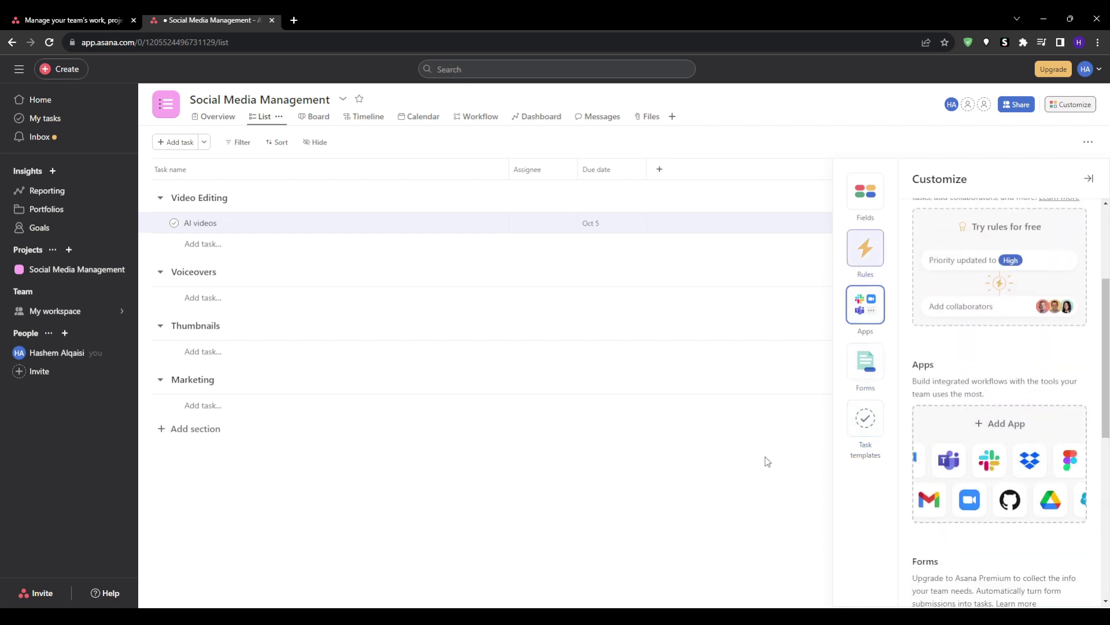
left_click(573, 515)
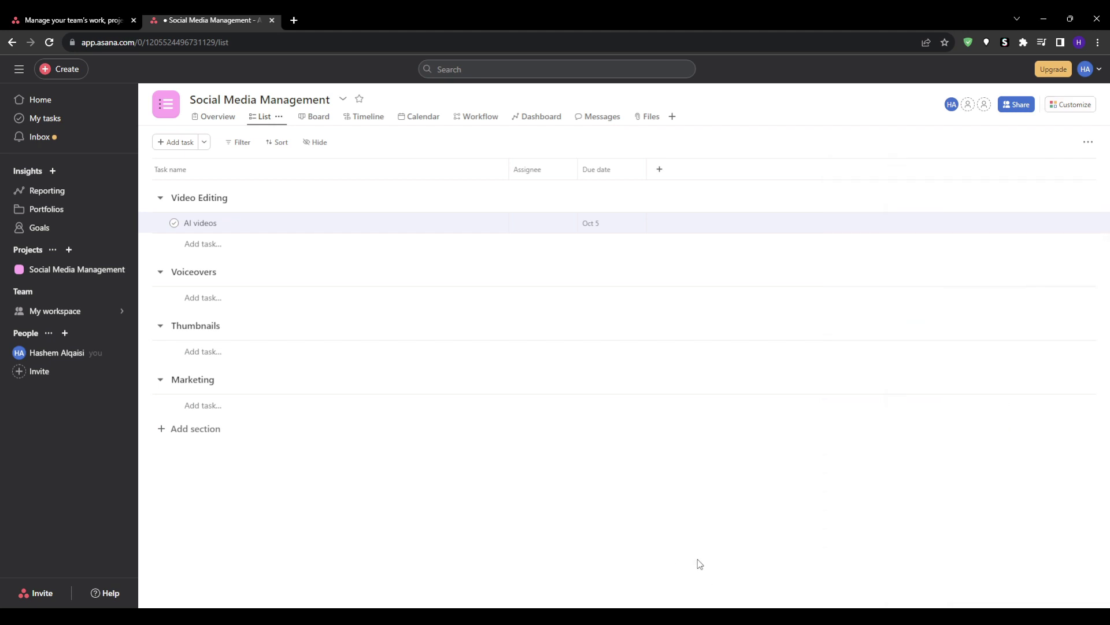